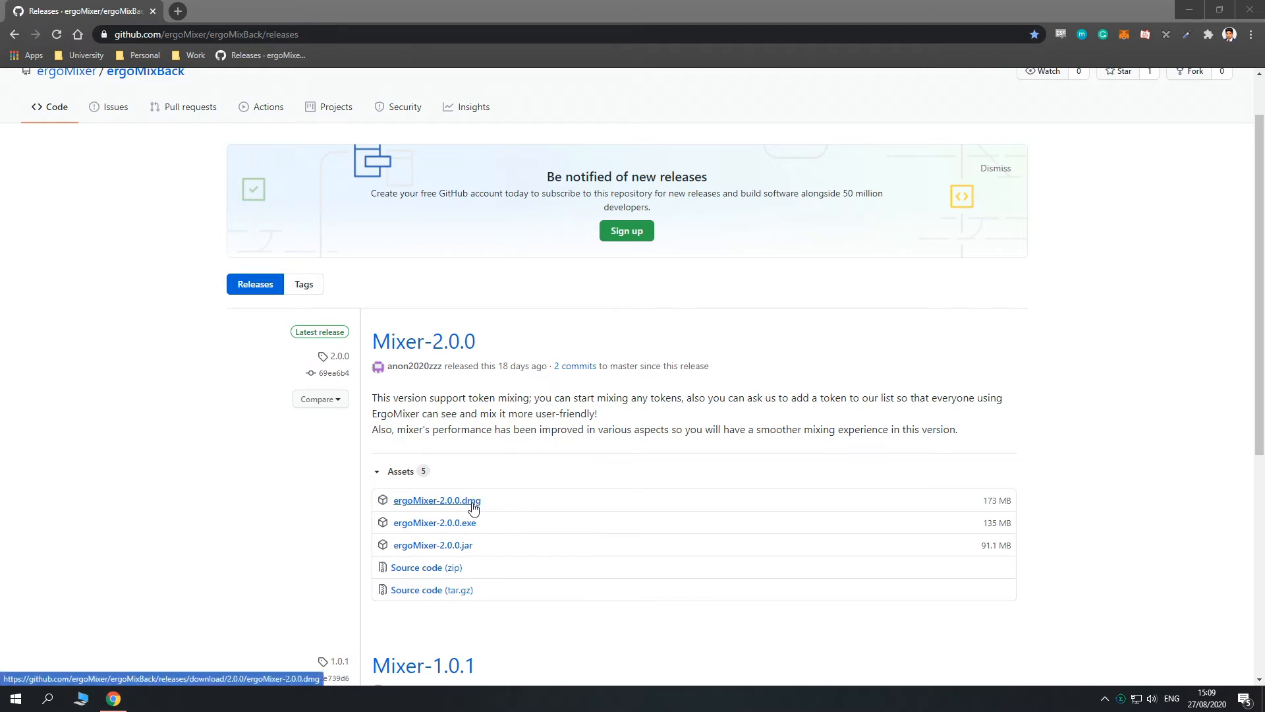
# Download ergoMixer-2.0.0.exe from the Mixer-2.0.0 release and minimize the browser
pyautogui.click(417, 525)
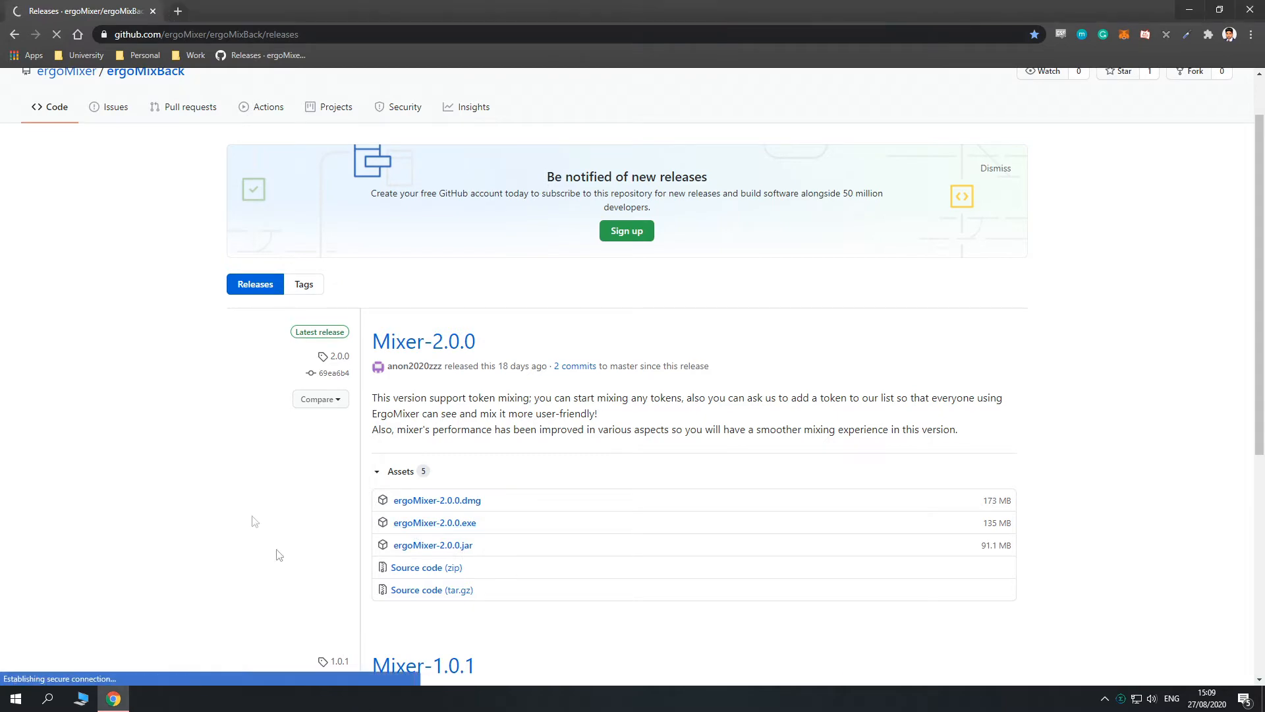
pyautogui.click(1189, 10)
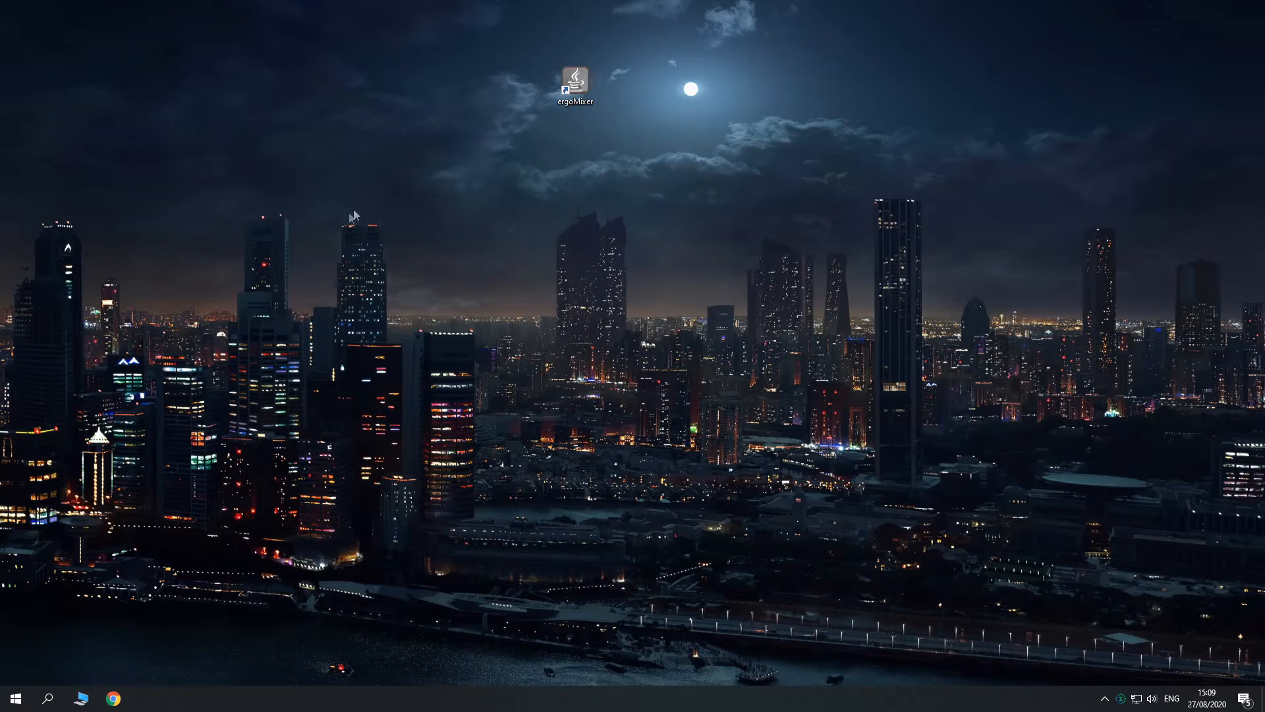
# Launch ergoMixer from the desktop and open its dashboard in the browser
pyautogui.doubleClick(578, 101)
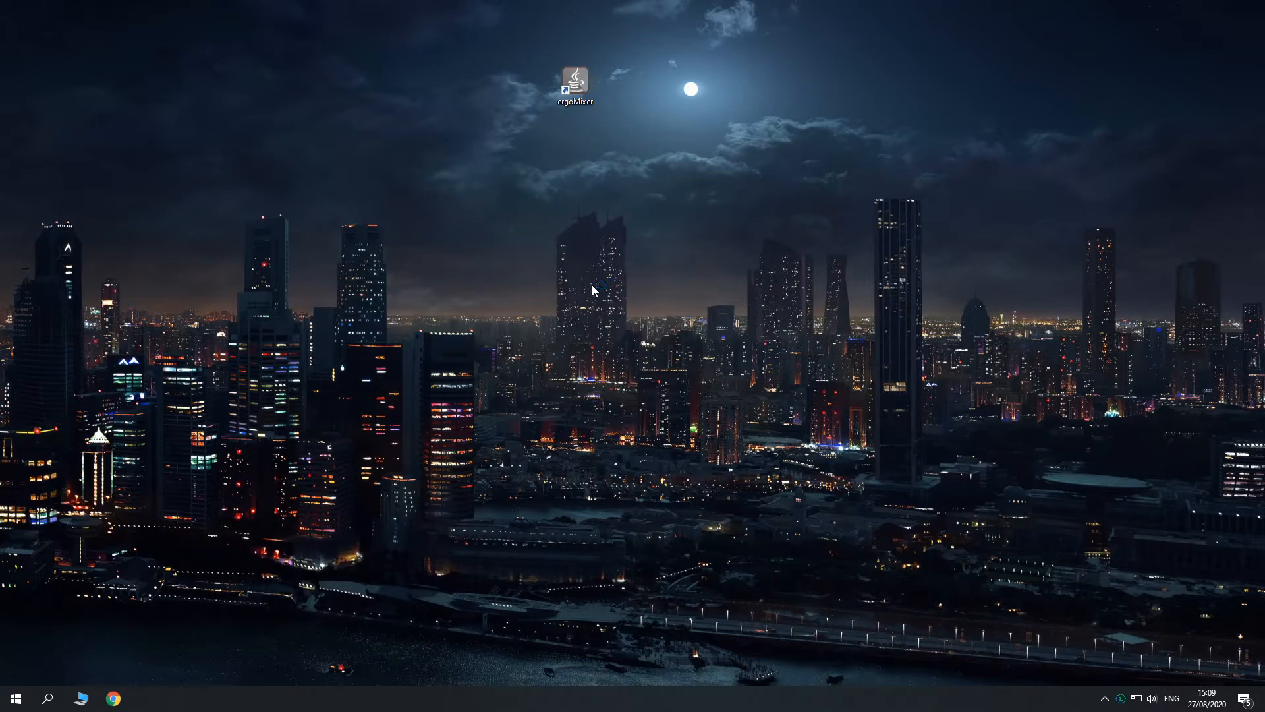
pyautogui.rightClick(1129, 705)
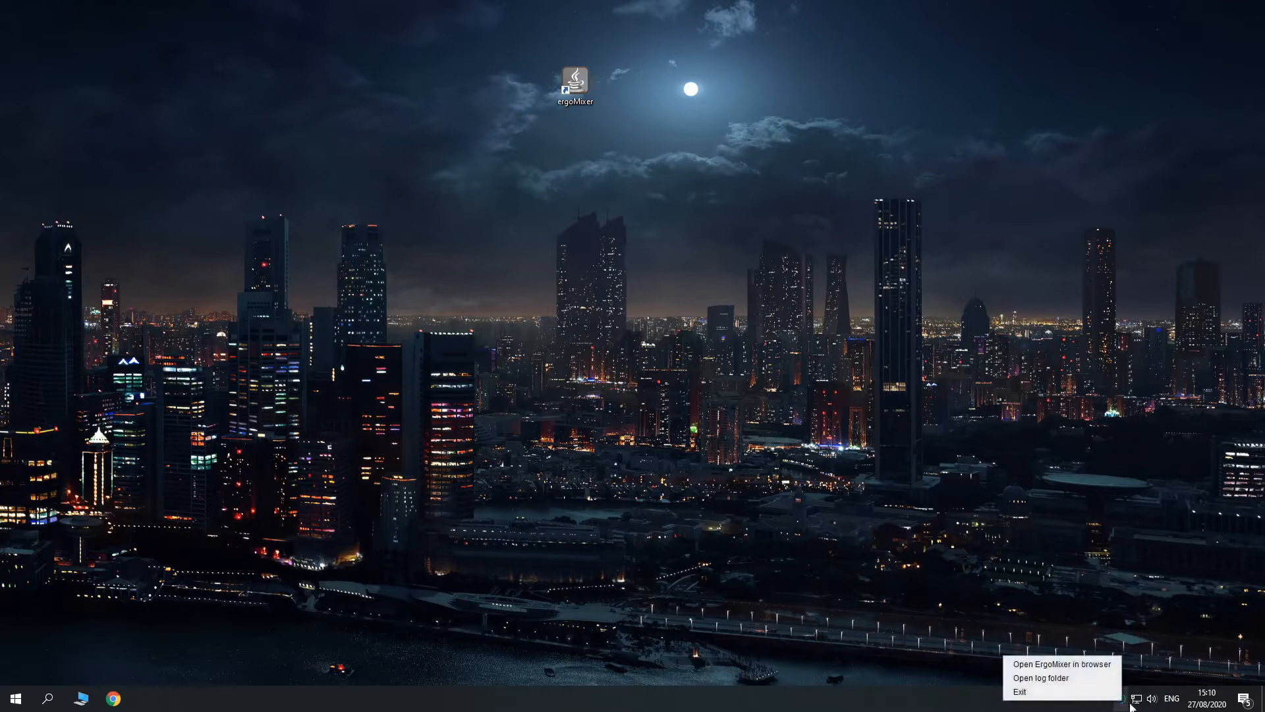
pyautogui.click(1062, 664)
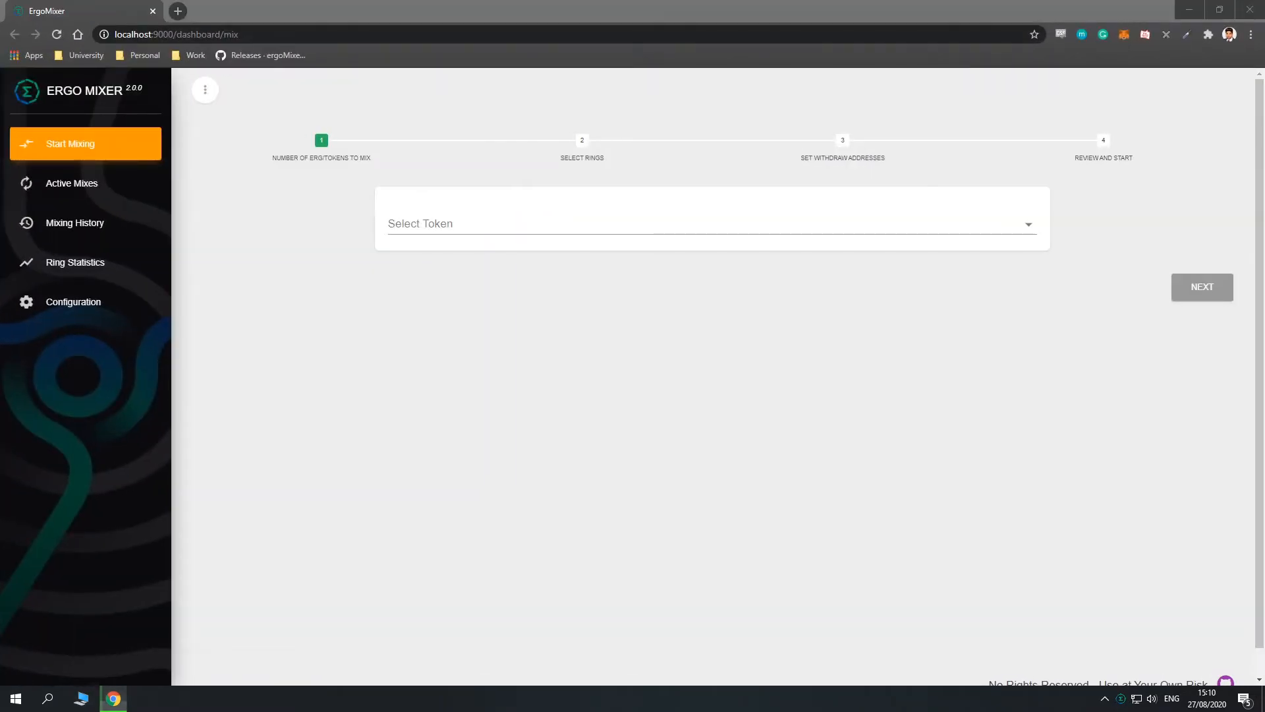
# Select ERG as the token to mix with an amount of 50, and proceed to ring selection
pyautogui.click(419, 354)
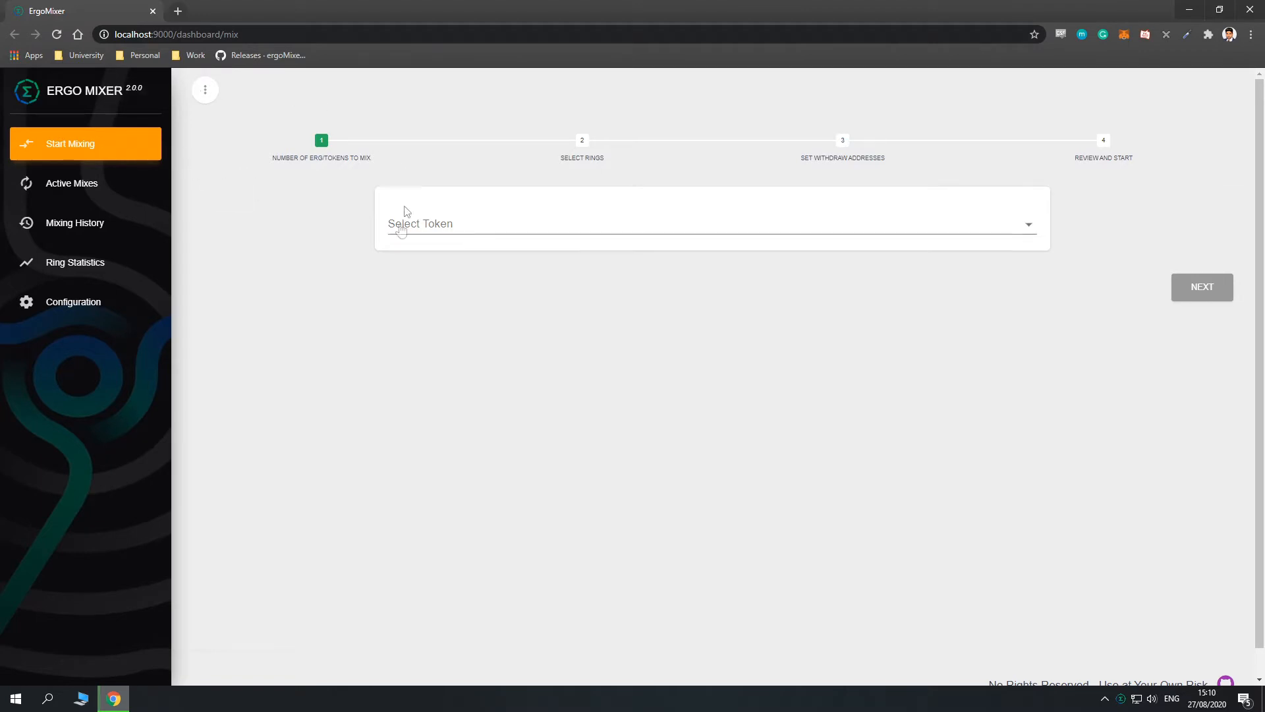
pyautogui.click(488, 230)
pyautogui.click(436, 230)
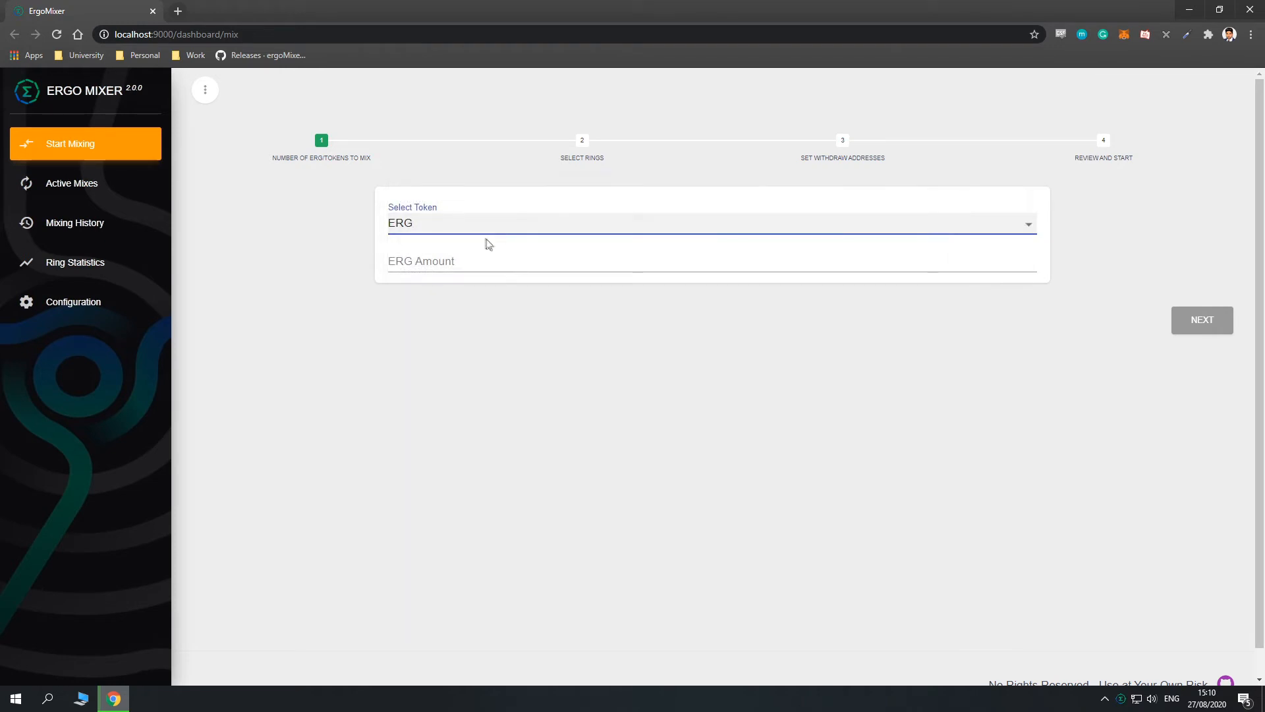
pyautogui.click(434, 266)
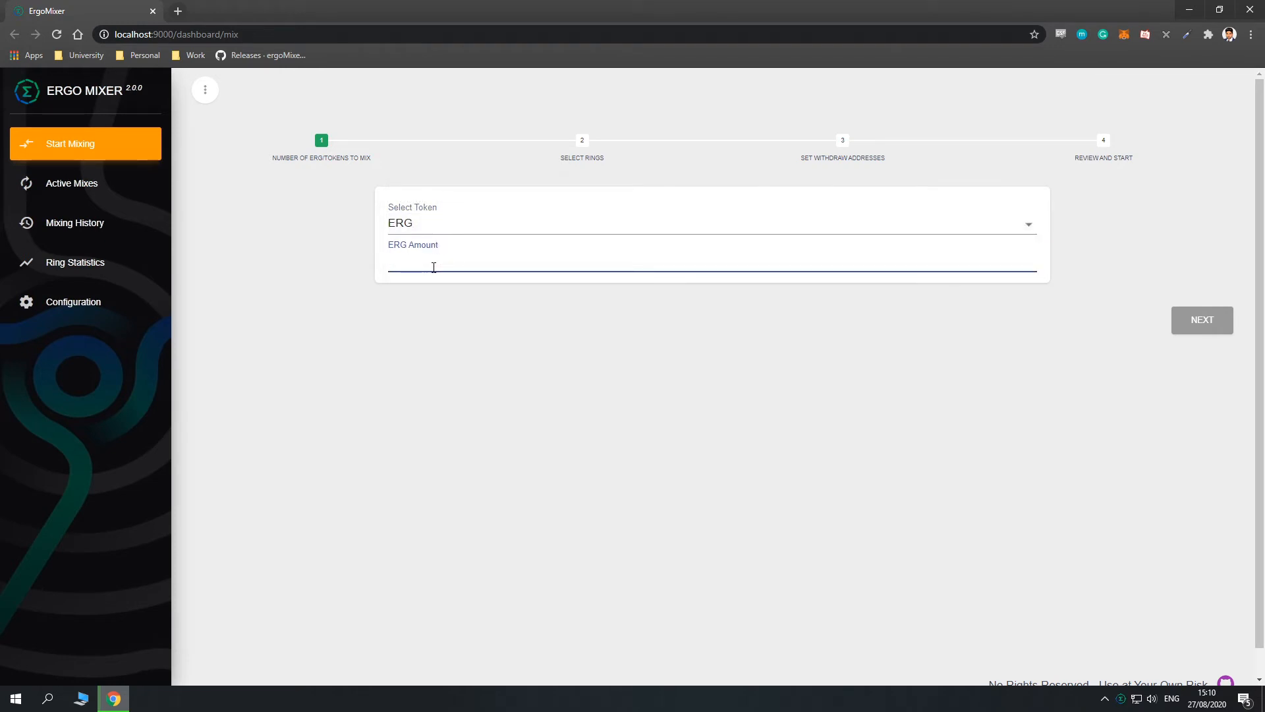
pyautogui.write('50')
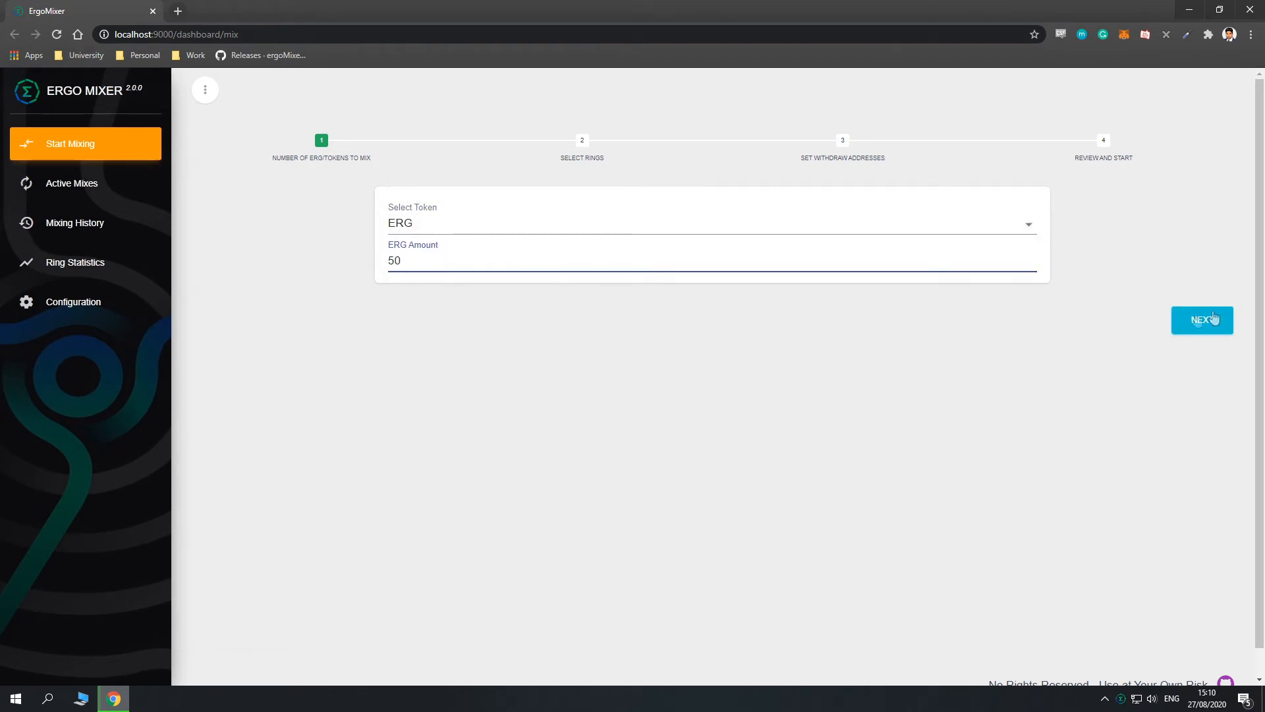
pyautogui.click(1202, 319)
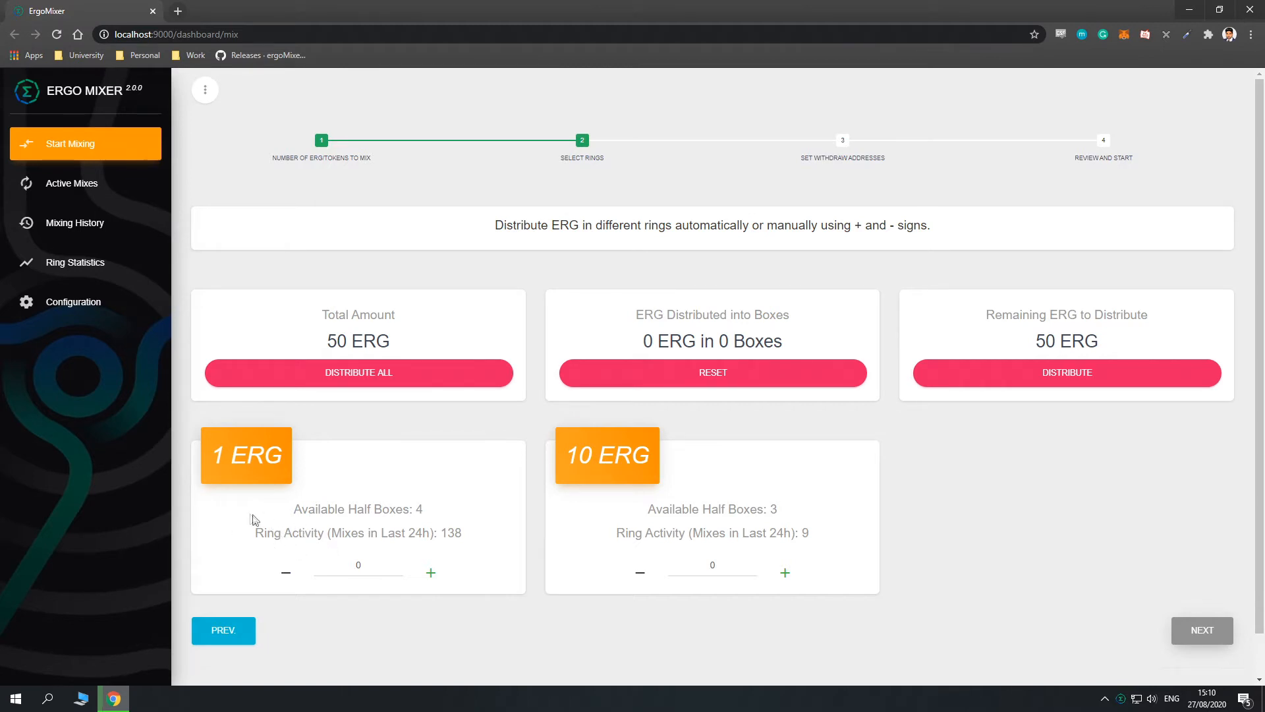
# Distribute the ERG into 10 boxes of 1 ERG and 4 boxes of 10 ERG, and proceed to the withdraw addresses
pyautogui.click(367, 570)
pyautogui.write('10')
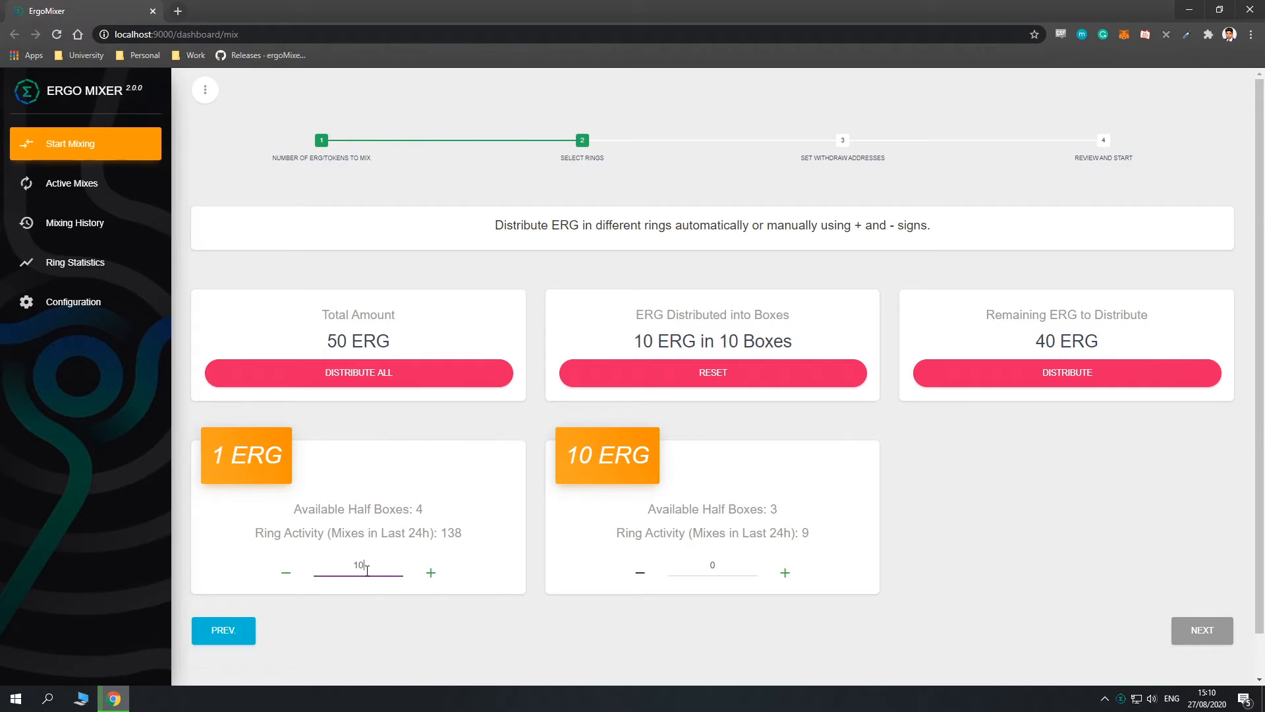
pyautogui.click(647, 320)
pyautogui.doubleClick(726, 568)
pyautogui.write('4')
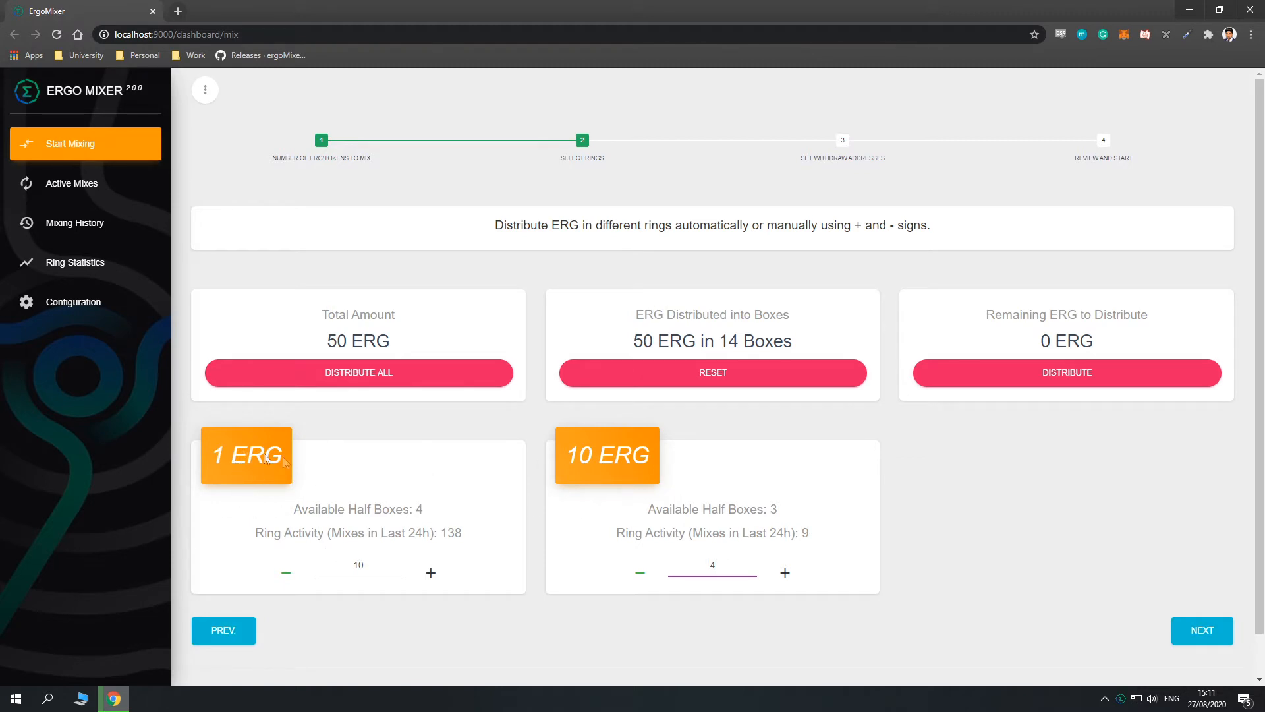
pyautogui.click(943, 501)
pyautogui.click(1196, 626)
# Look through the manual withdraw address rows for the 1 ERG and 10 ERG boxes
pyautogui.scroll(-4, 271, 424)
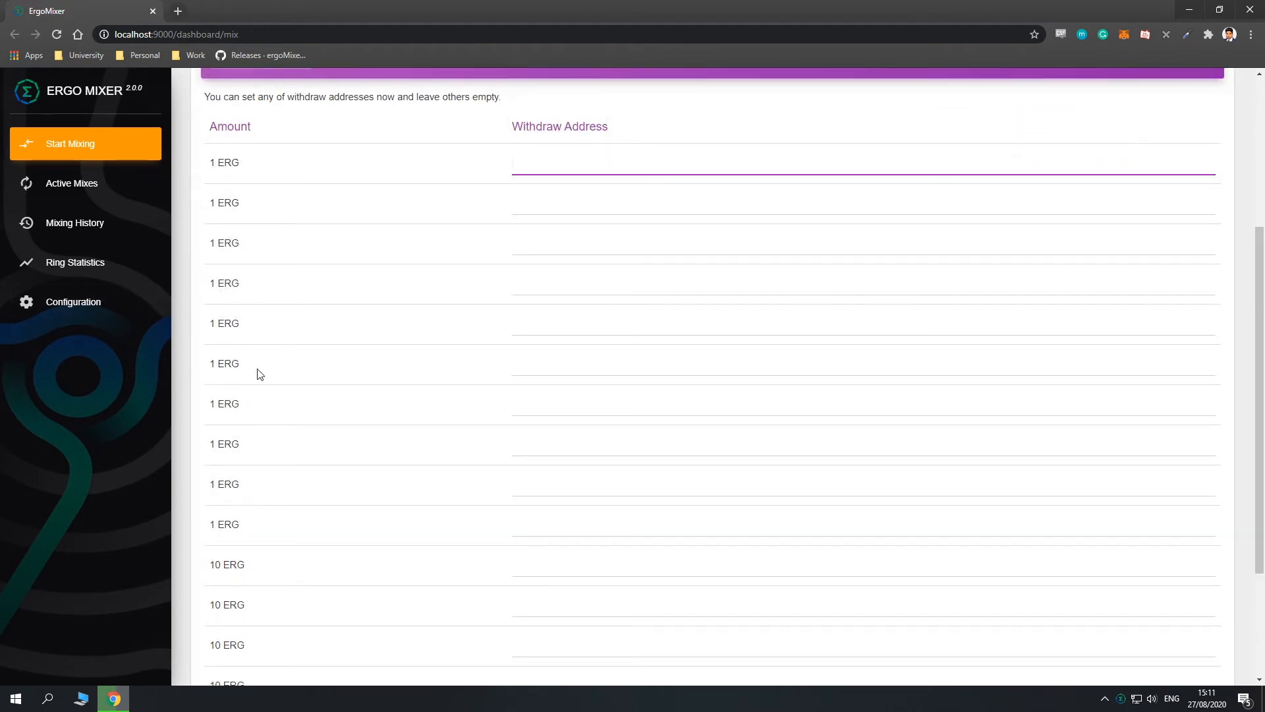
pyautogui.scroll(-3, 248, 369)
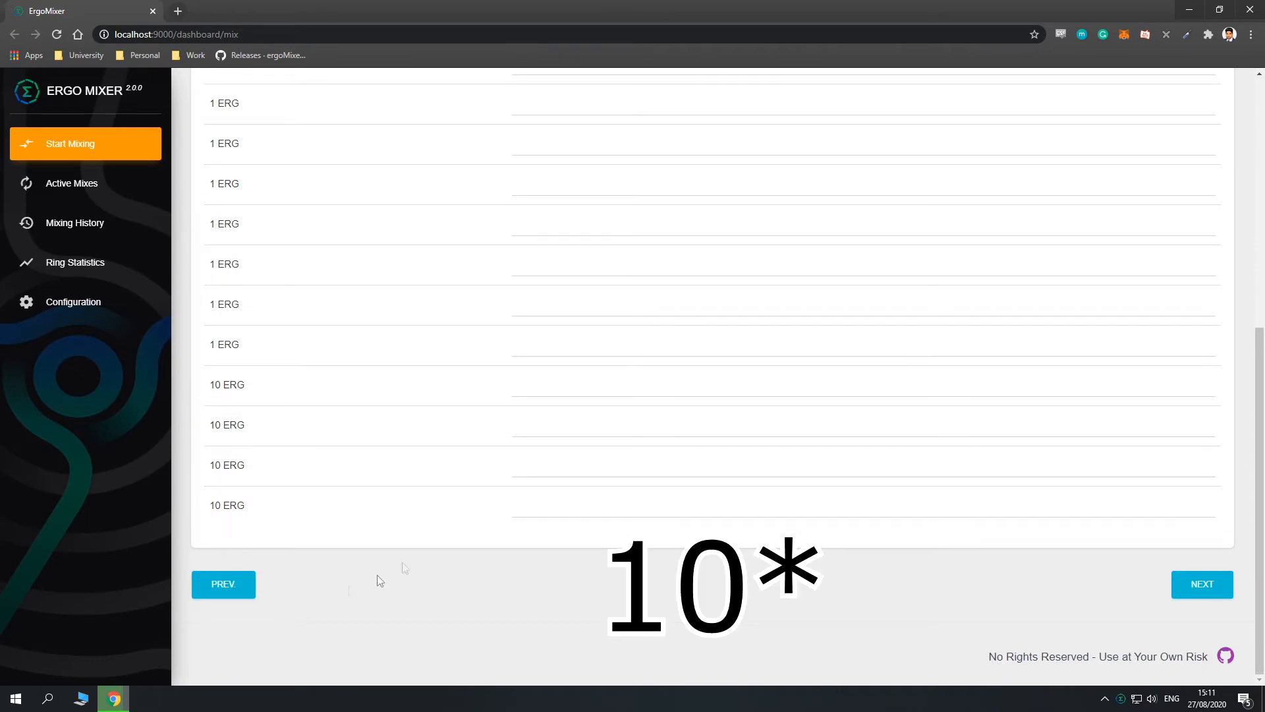
pyautogui.scroll(8, 319, 594)
pyautogui.click(553, 355)
pyautogui.click(545, 394)
pyautogui.click(537, 311)
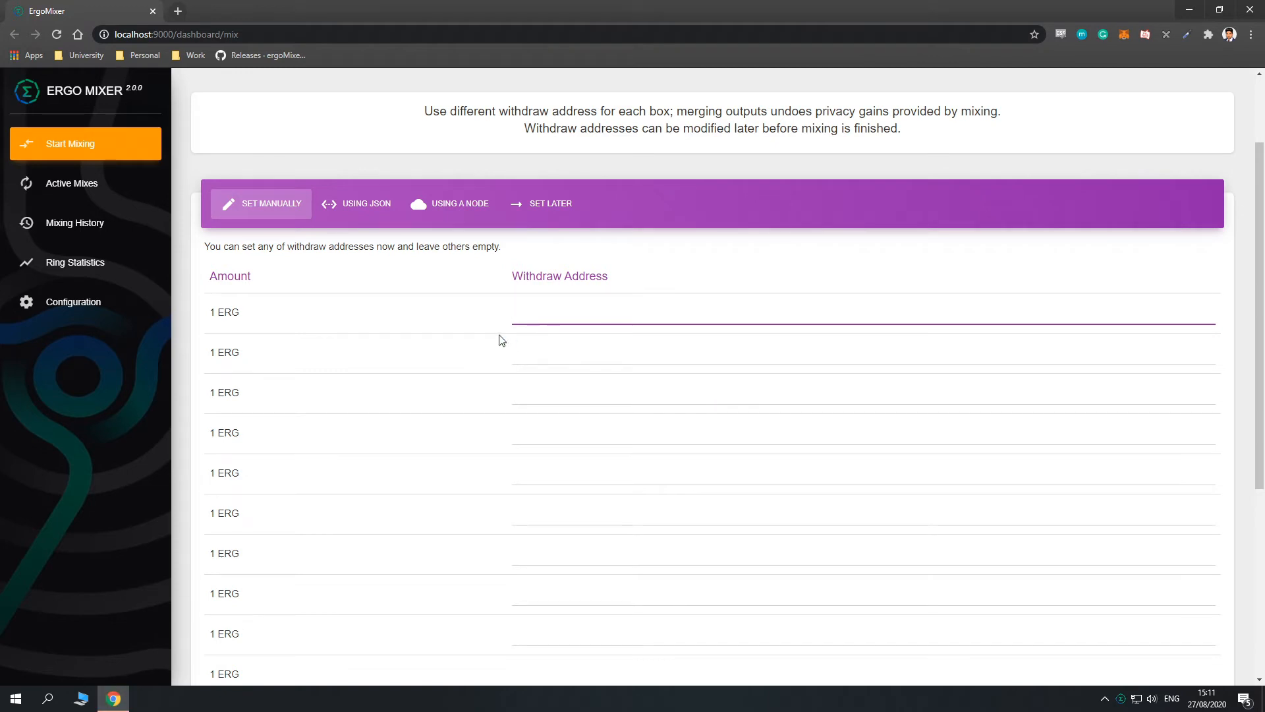
pyautogui.scroll(-1, 379, 326)
pyautogui.scroll(-4, 551, 371)
pyautogui.scroll(2, 559, 244)
pyautogui.click(553, 165)
pyautogui.click(569, 195)
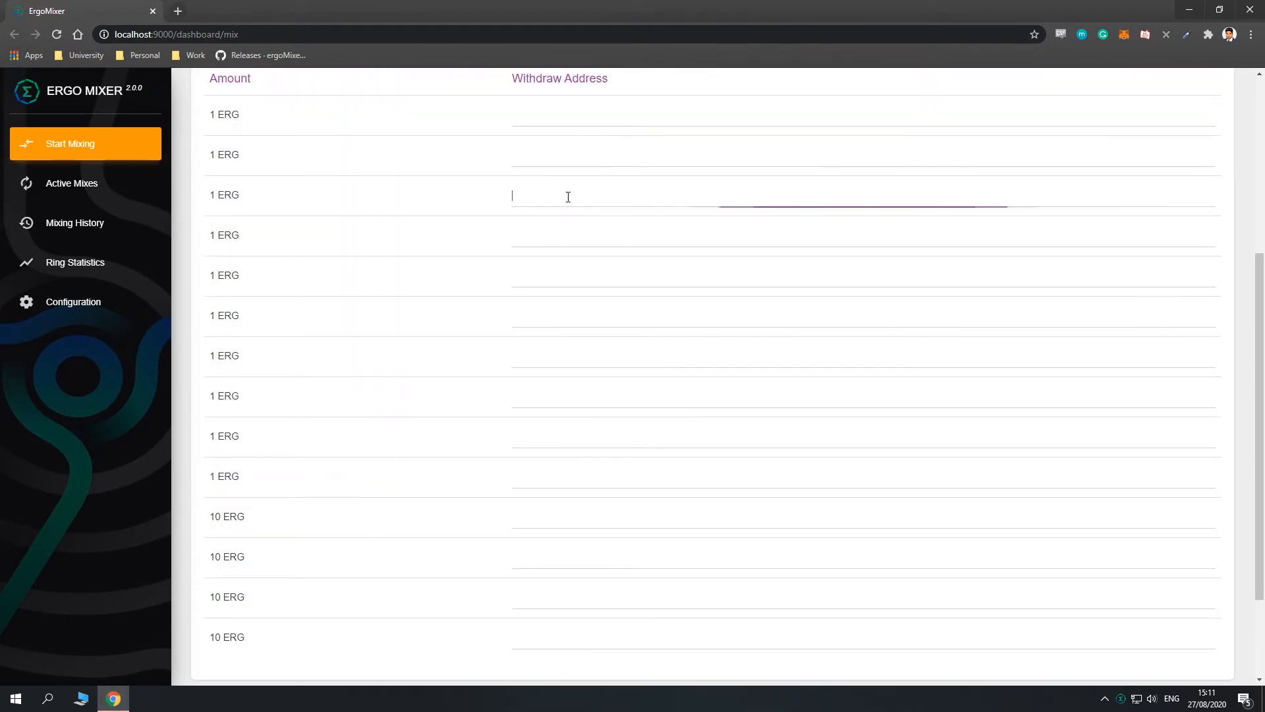
pyautogui.click(538, 245)
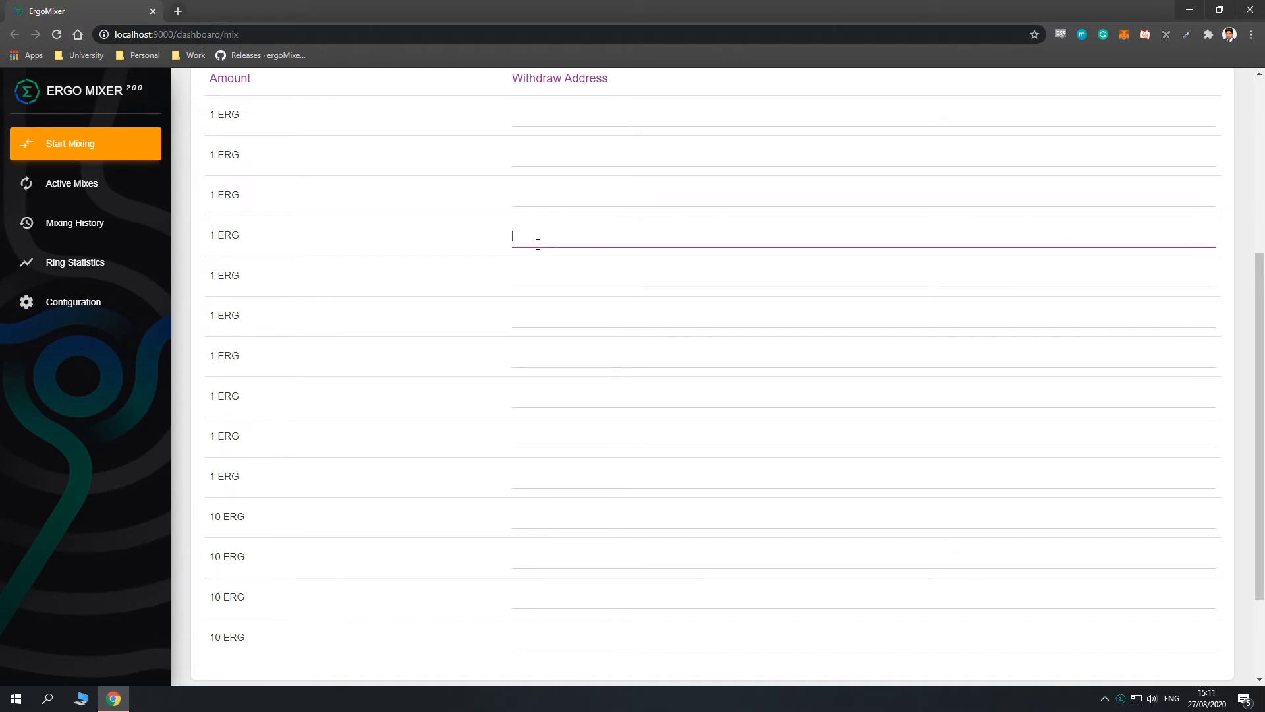
pyautogui.click(552, 288)
pyautogui.click(525, 126)
pyautogui.click(540, 165)
pyautogui.click(547, 198)
pyautogui.click(550, 235)
pyautogui.click(546, 274)
pyautogui.click(559, 316)
pyautogui.click(537, 355)
pyautogui.click(521, 396)
pyautogui.click(518, 436)
pyautogui.click(523, 473)
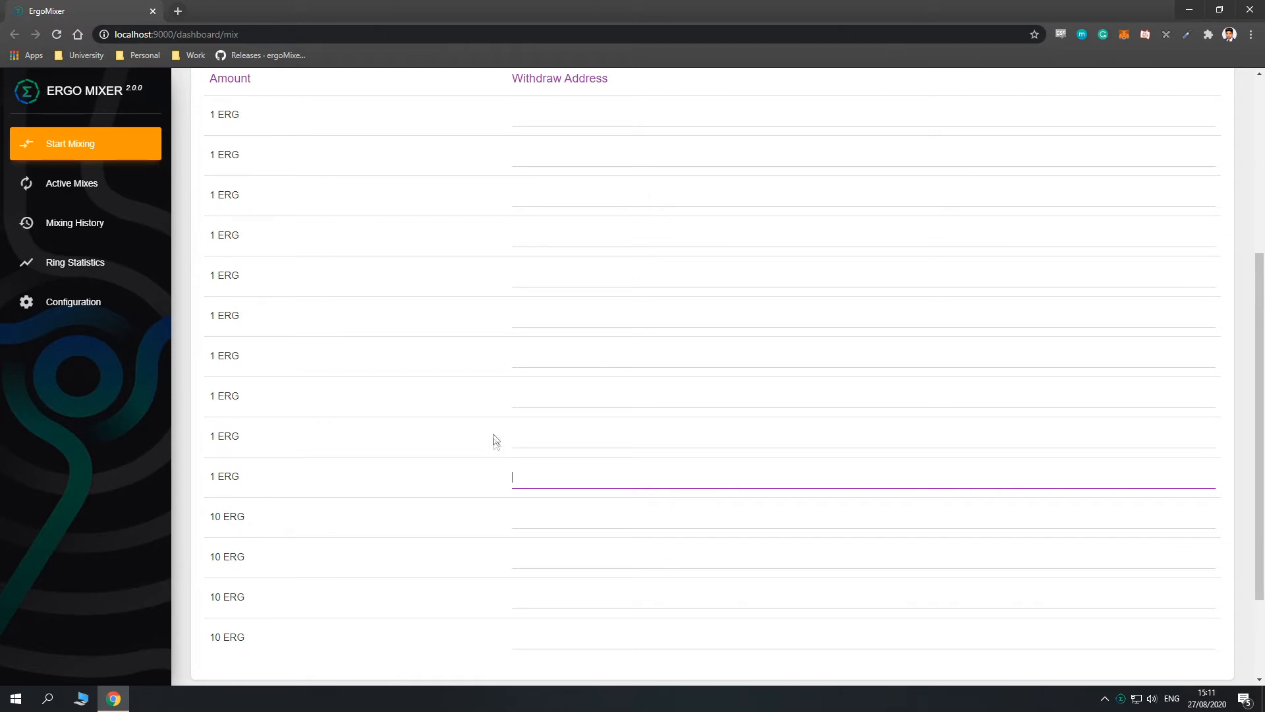
# Choose the Set Later option for the withdraw addresses and continue to the review stage
pyautogui.scroll(-2, 847, 486)
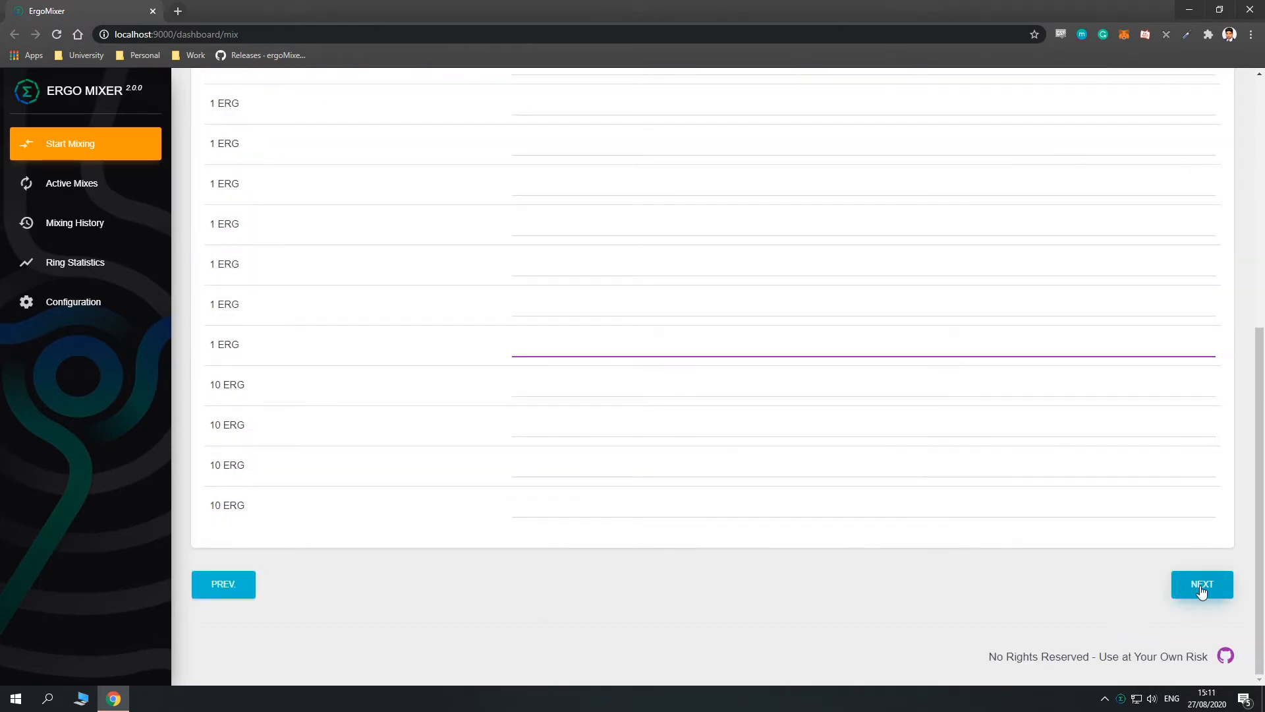
pyautogui.click(1202, 592)
pyautogui.click(555, 206)
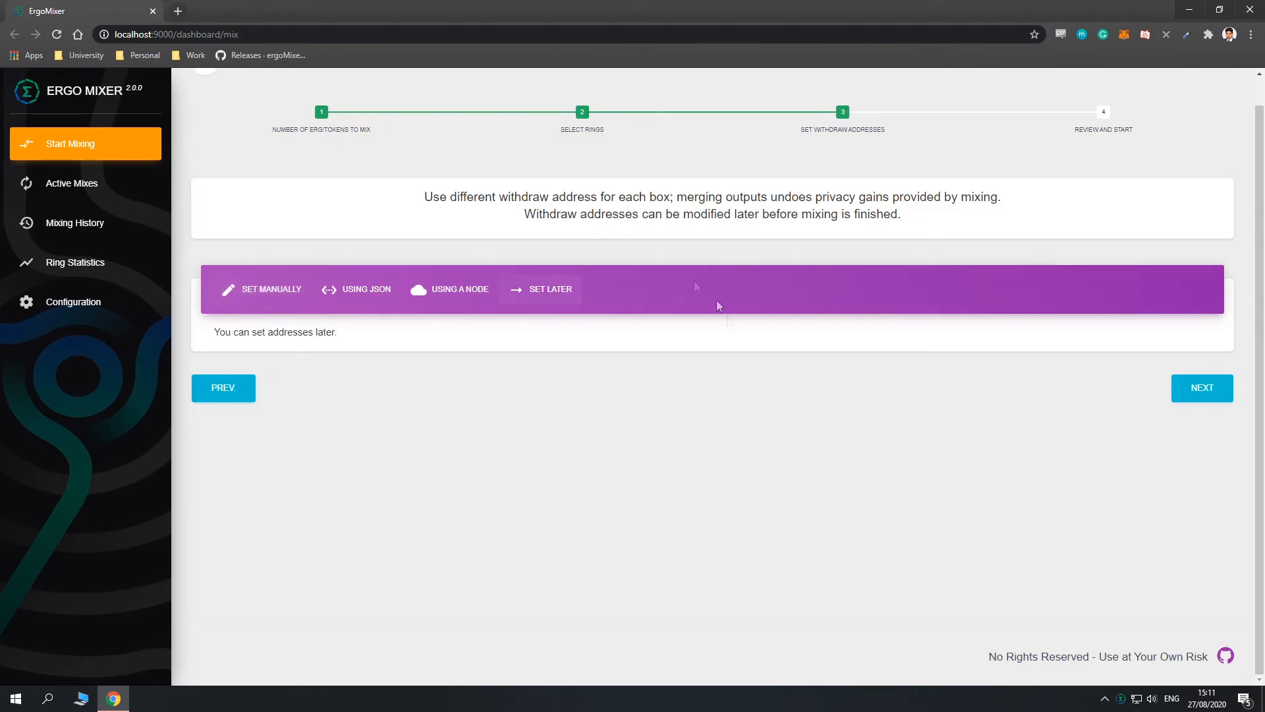
pyautogui.click(1206, 391)
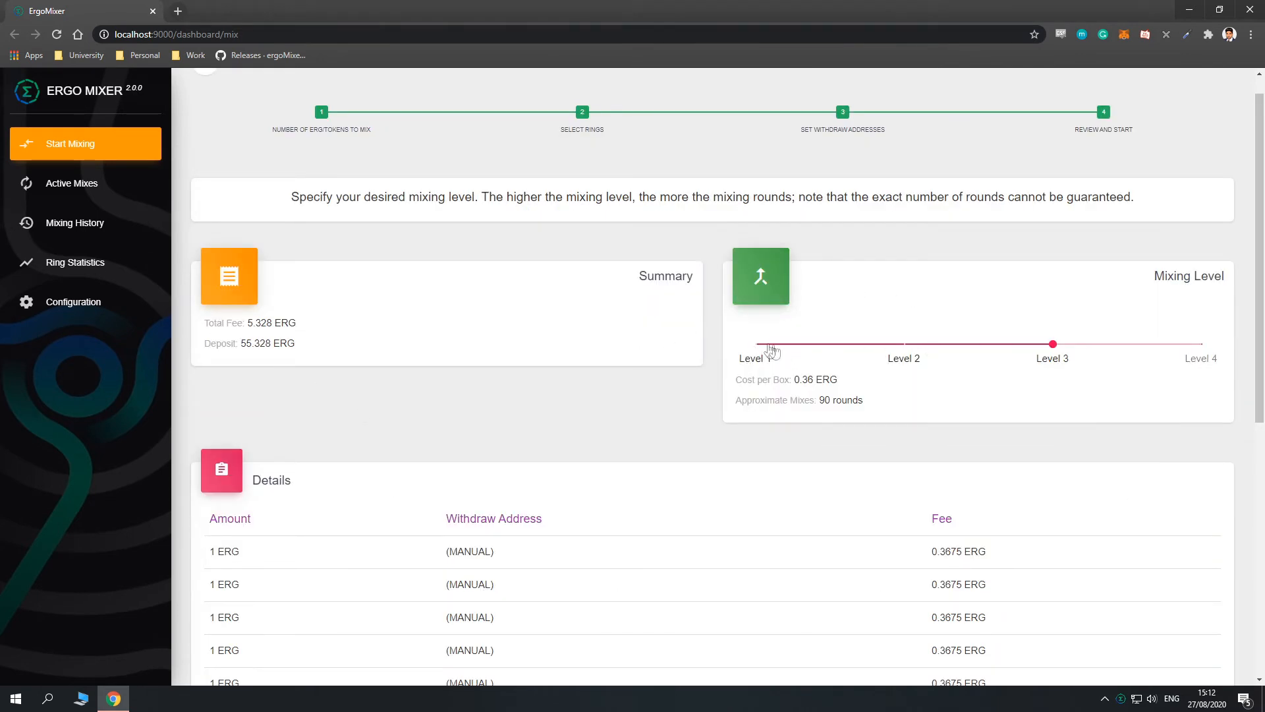
# Set the mixing level to Level 1 and examine its approximate rounds, cost per box, total fee and deposit
pyautogui.moveTo(762, 349); pyautogui.dragTo(1198, 355)
pyautogui.click(829, 356)
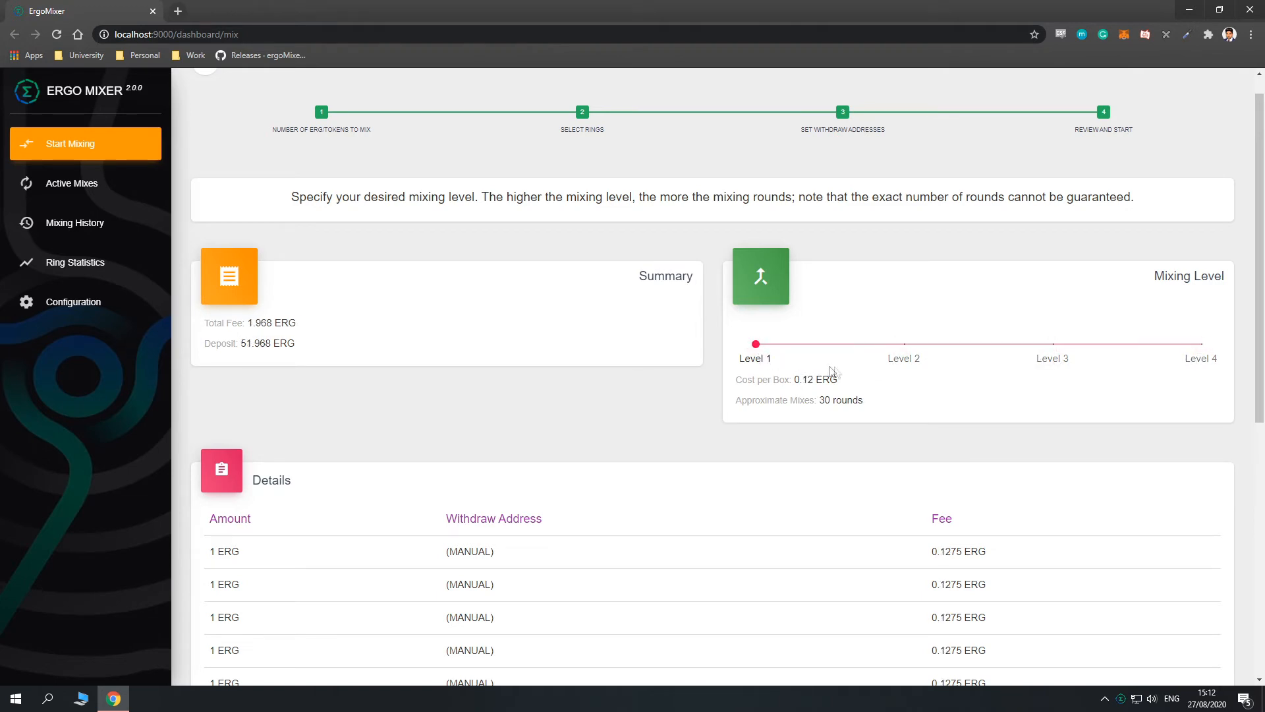
pyautogui.moveTo(824, 400); pyautogui.dragTo(884, 408)
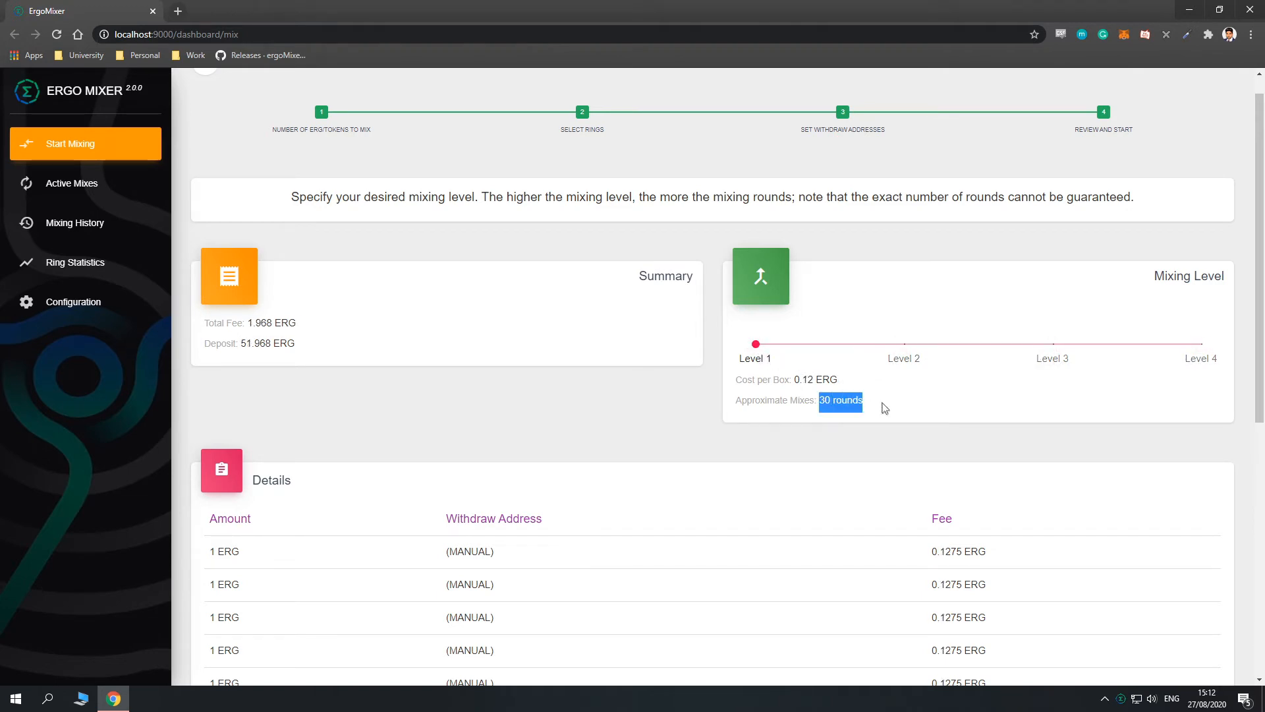
pyautogui.click(808, 383)
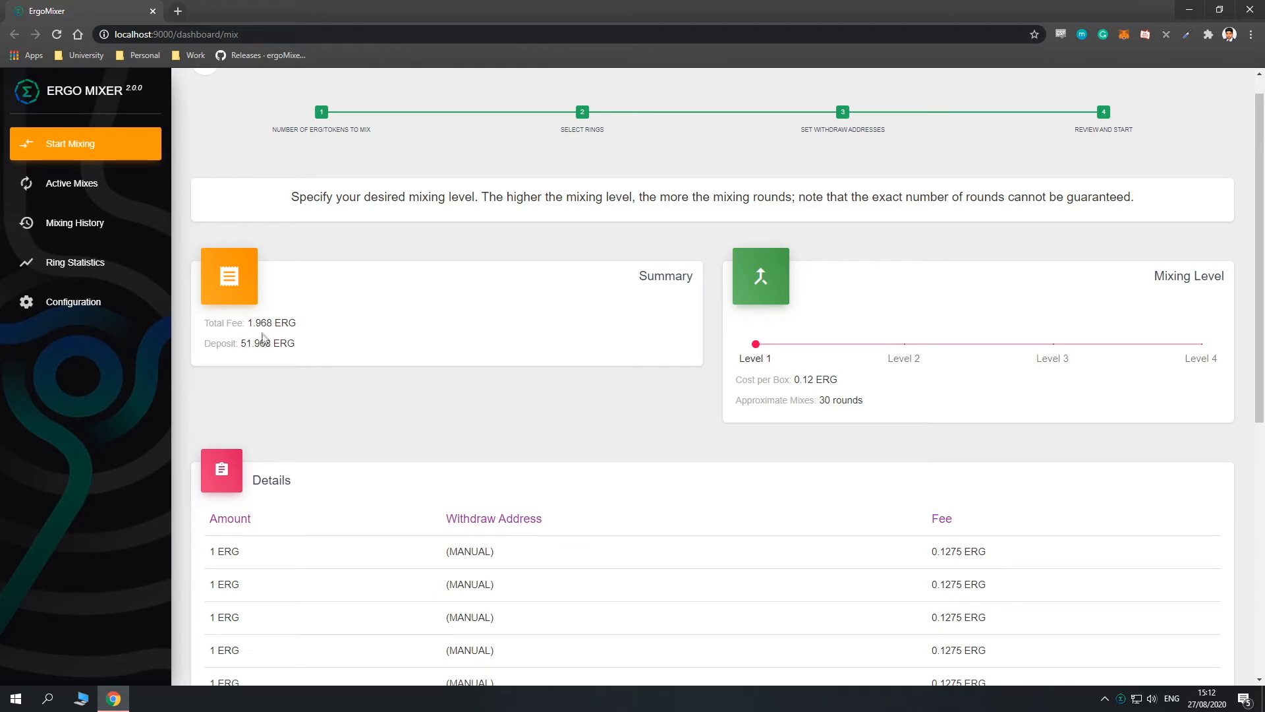
pyautogui.moveTo(247, 329); pyautogui.dragTo(317, 330)
pyautogui.click(315, 349)
pyautogui.moveTo(242, 346); pyautogui.dragTo(281, 323)
pyautogui.click(246, 340)
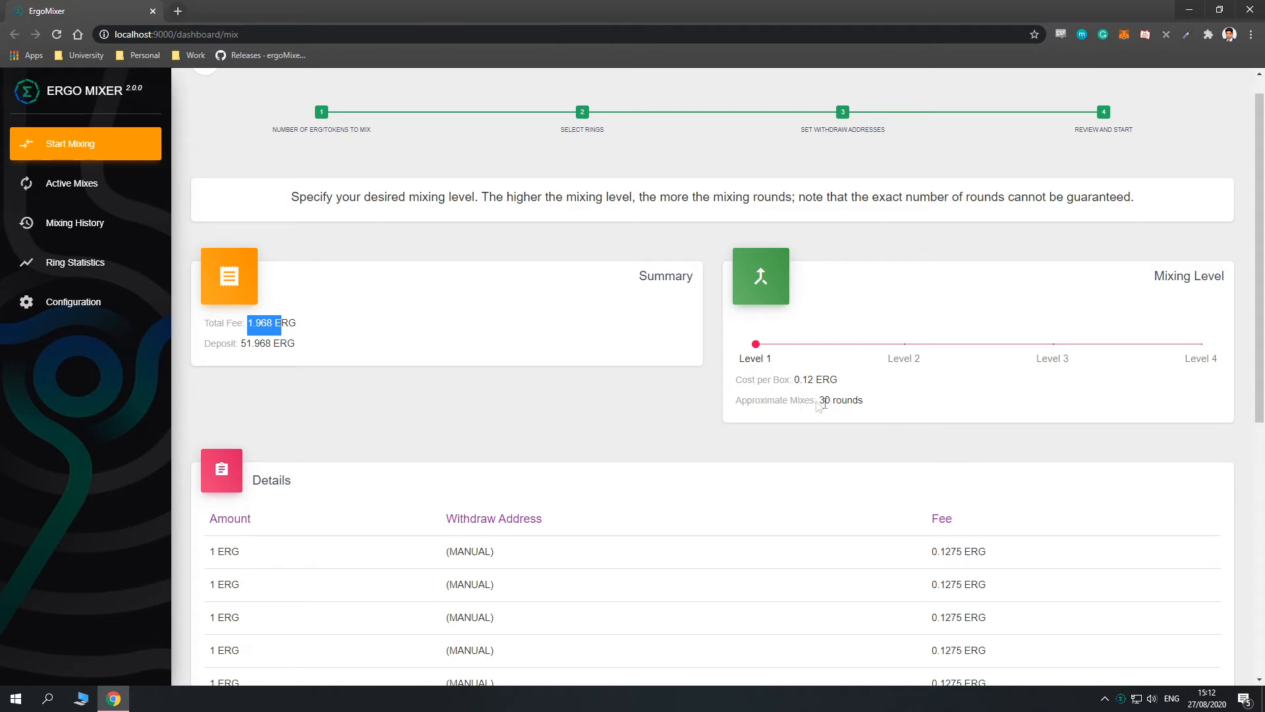
pyautogui.click(809, 381)
# Raise the mixing level to Level 2 and to Level 4, checking the rounds, cost per box and fees for each
pyautogui.moveTo(756, 343); pyautogui.dragTo(869, 347)
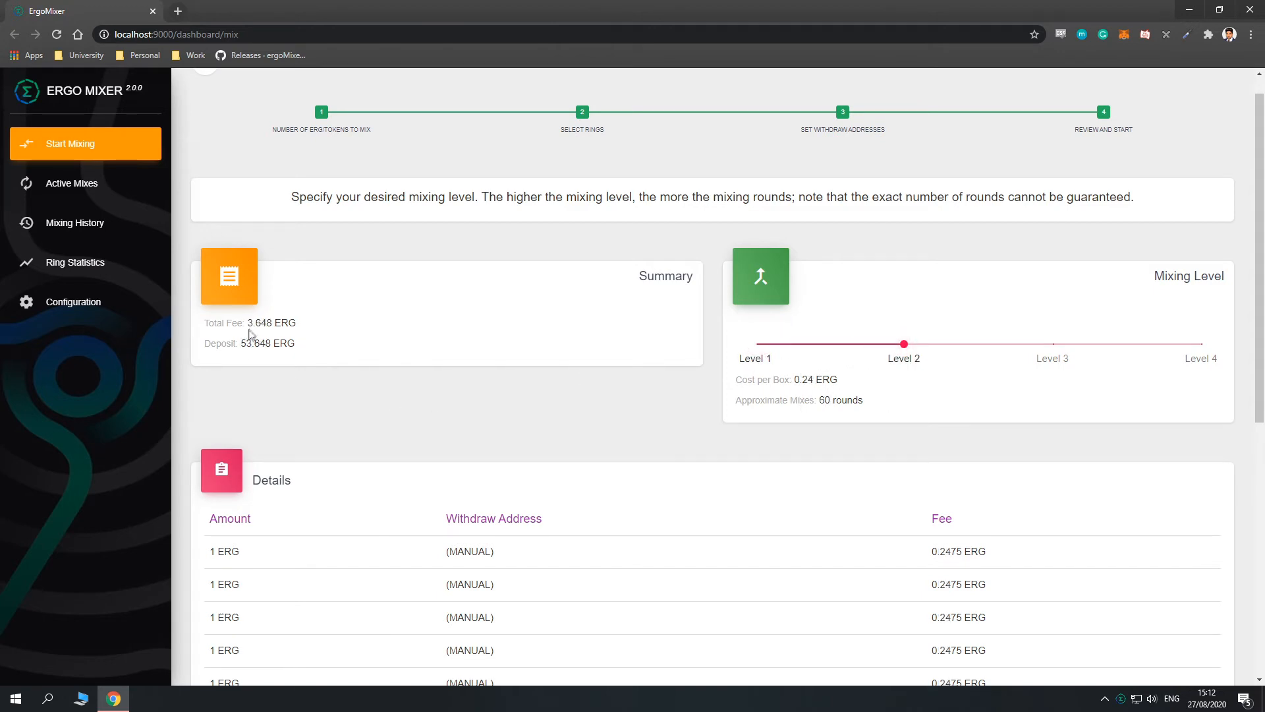
pyautogui.moveTo(820, 402); pyautogui.dragTo(868, 404)
pyautogui.moveTo(904, 343); pyautogui.dragTo(1201, 344)
pyautogui.moveTo(823, 400); pyautogui.dragTo(871, 404)
pyautogui.click(862, 403)
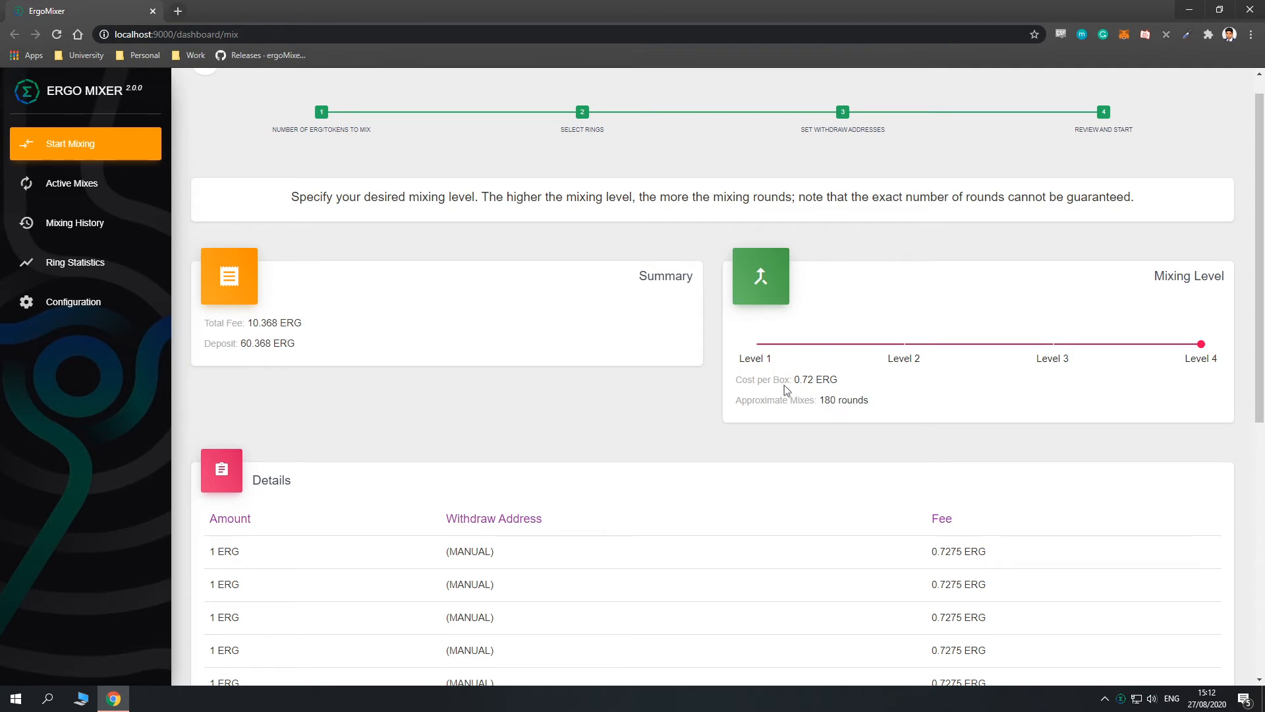
pyautogui.moveTo(797, 383); pyautogui.dragTo(819, 382)
pyautogui.moveTo(252, 324); pyautogui.dragTo(303, 351)
pyautogui.click(342, 348)
pyautogui.click(303, 351)
# Try the mixing levels from 1 to 4 to compare their costs and rounds, finishing on Level 3
pyautogui.moveTo(781, 345); pyautogui.dragTo(911, 359)
pyautogui.click(1026, 355)
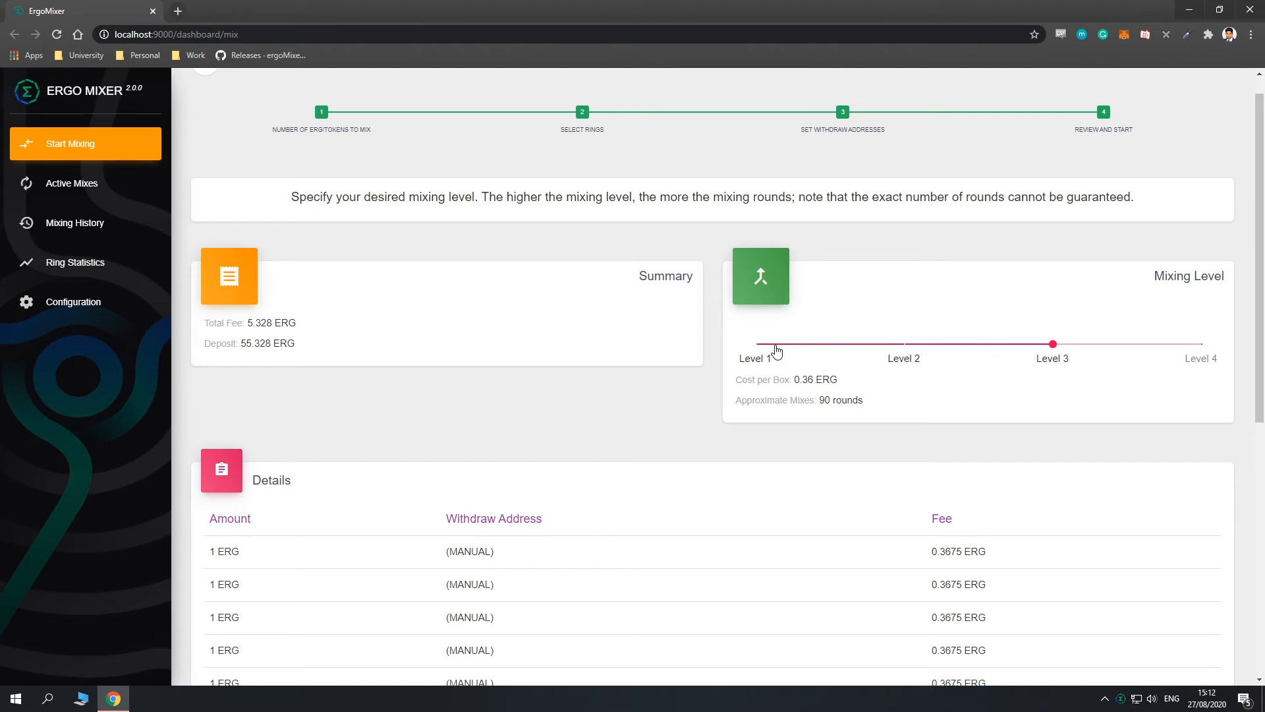
pyautogui.moveTo(764, 344); pyautogui.dragTo(1163, 361)
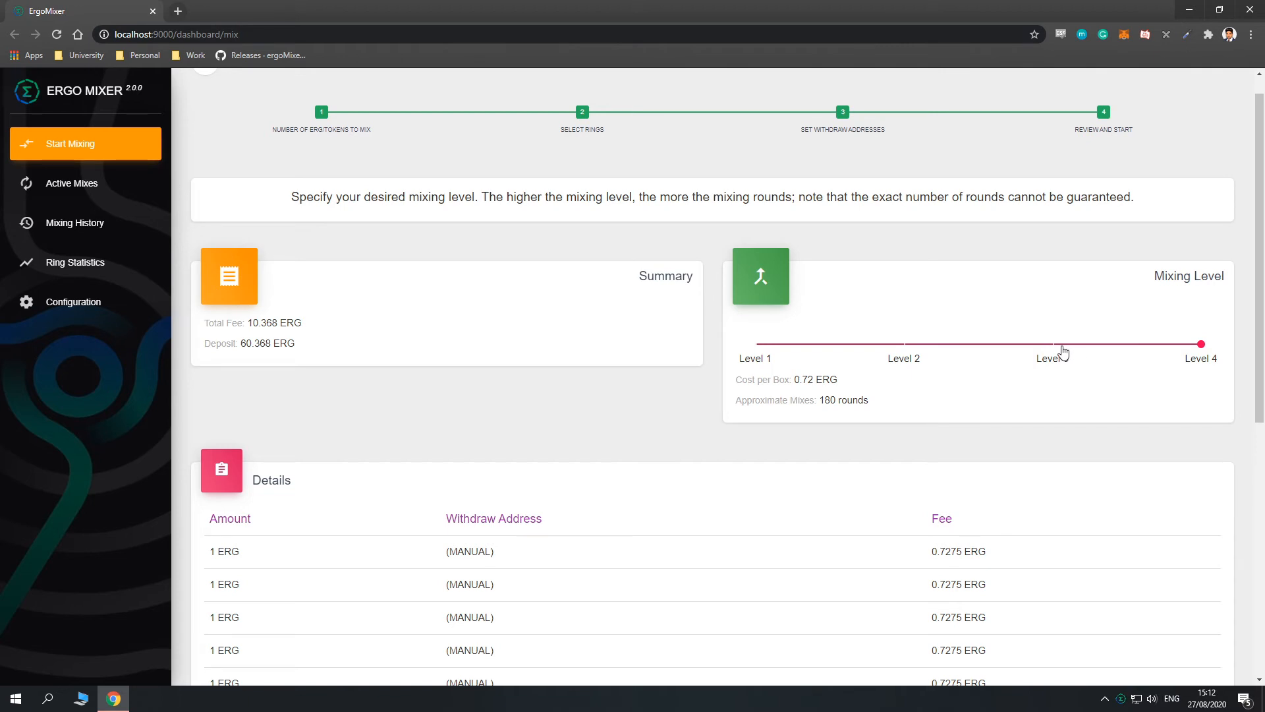
pyautogui.moveTo(1064, 354); pyautogui.dragTo(807, 353)
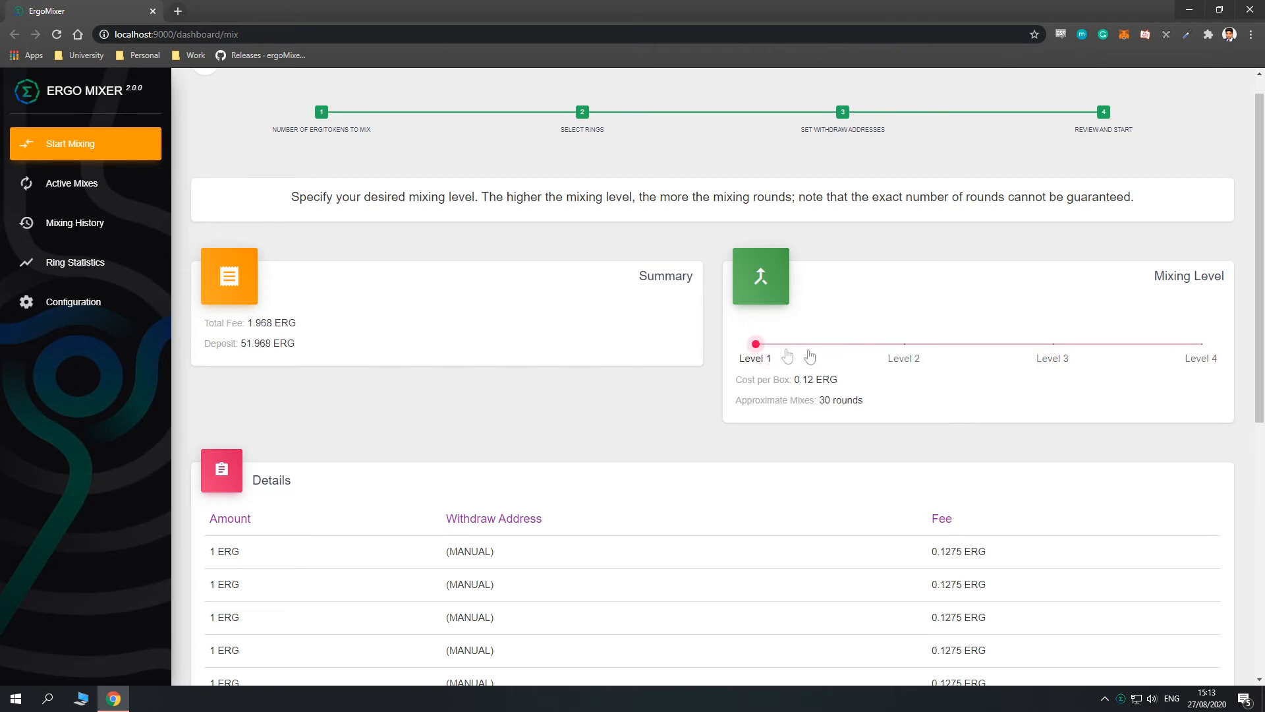
pyautogui.click(906, 343)
pyautogui.click(1052, 344)
pyautogui.click(1198, 344)
pyautogui.click(1001, 346)
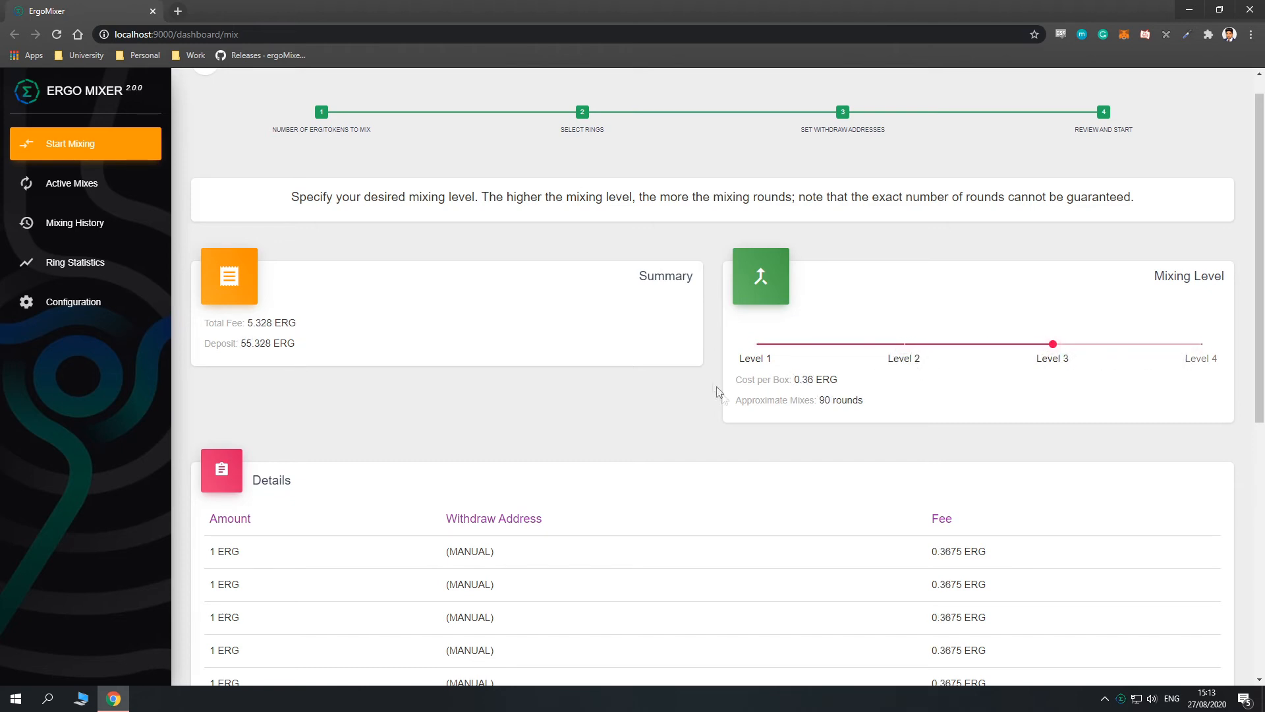
# Check the per-box fee details and bring the mixing level back down to Level 1
pyautogui.scroll(-5, 226, 343)
pyautogui.scroll(5, 361, 484)
pyautogui.click(974, 376)
pyautogui.click(1199, 376)
pyautogui.click(1026, 383)
pyautogui.click(783, 388)
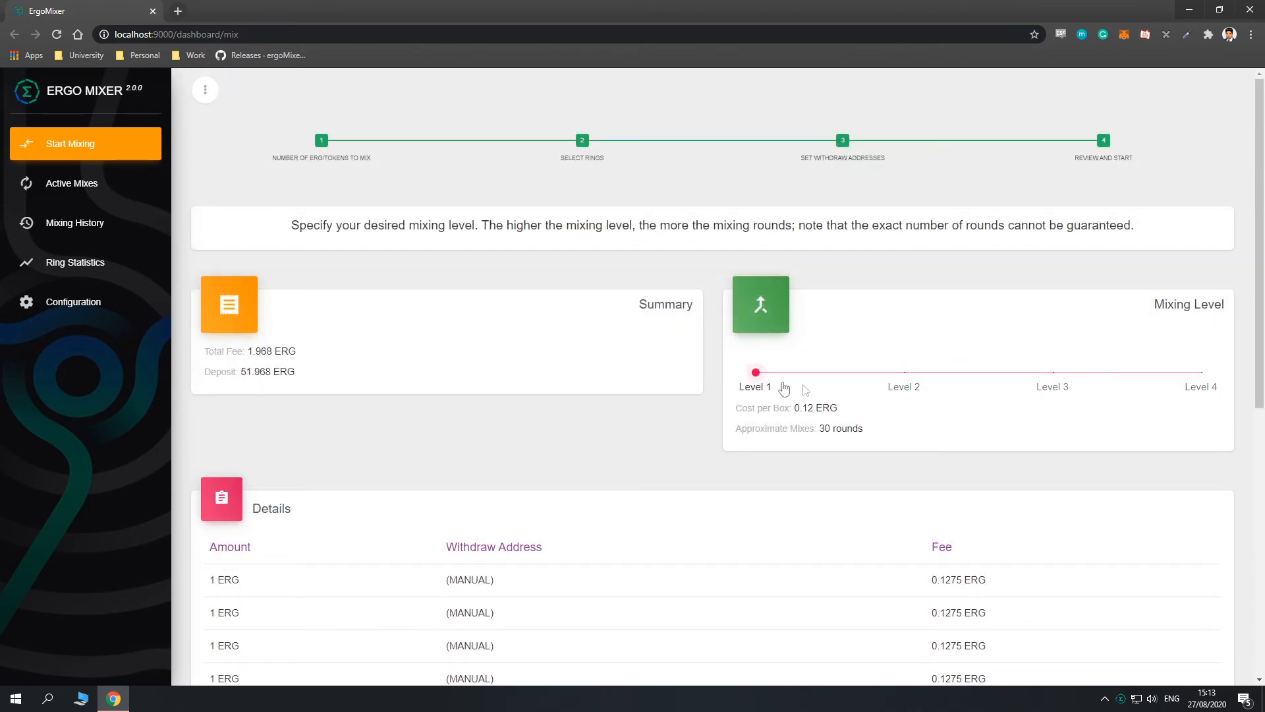
# Set the mixing level to Level 2 and start the 50 ERG mix
pyautogui.scroll(-2, 669, 433)
pyautogui.click(1053, 241)
pyautogui.click(916, 243)
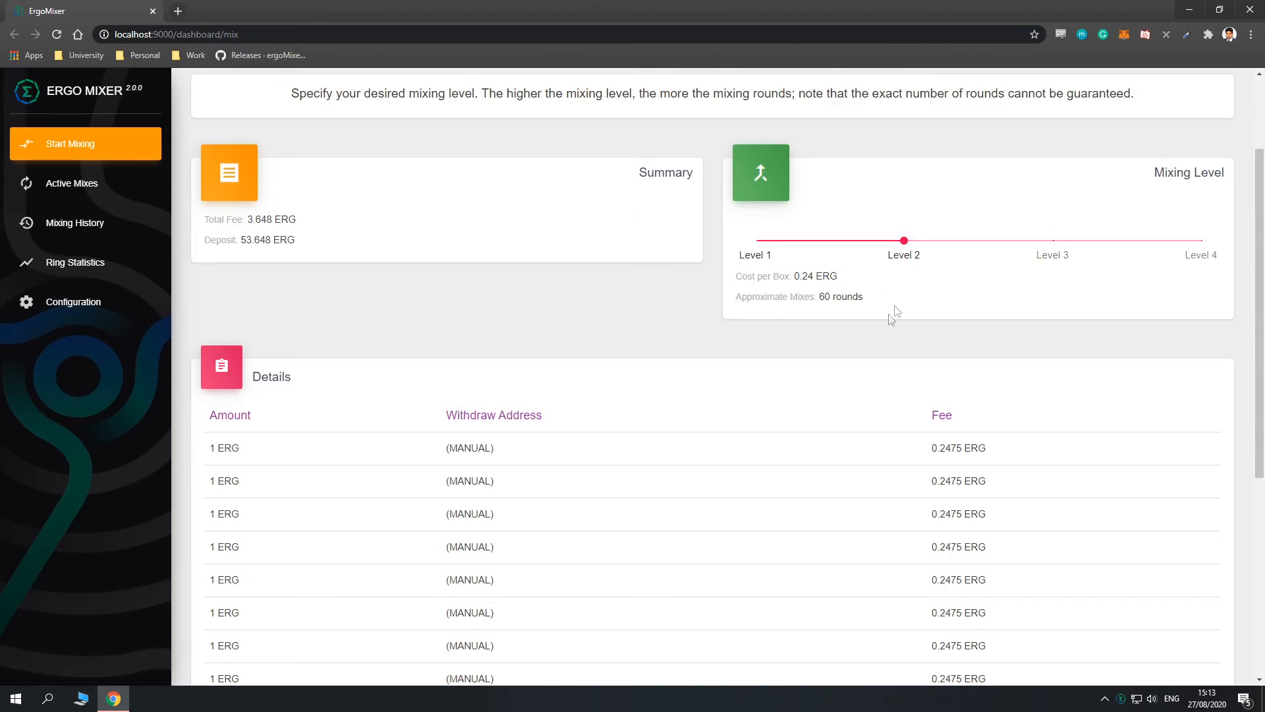
pyautogui.scroll(-7, 892, 316)
pyautogui.click(1150, 585)
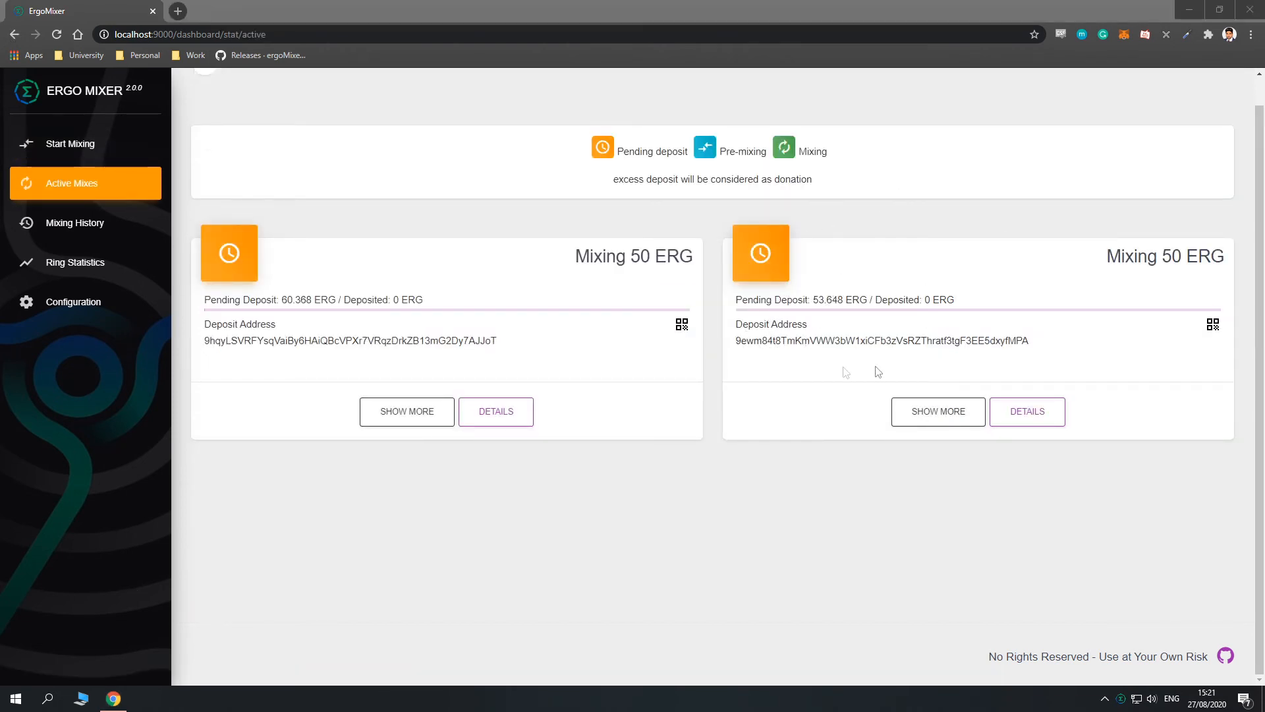
# Check the required deposit of the 53.648 ERG pending mix and copy its deposit address
pyautogui.moveTo(814, 300); pyautogui.dragTo(862, 300)
pyautogui.click(832, 314)
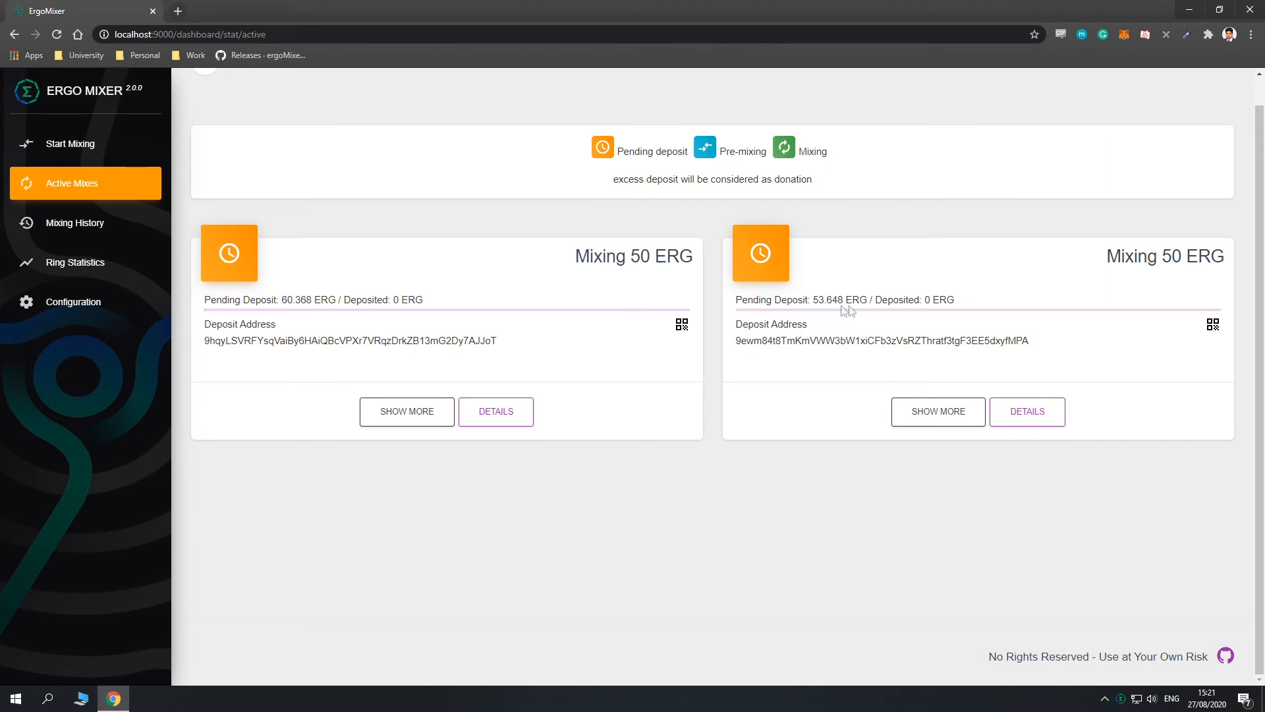
pyautogui.moveTo(818, 300); pyautogui.dragTo(853, 301)
pyautogui.moveTo(736, 341); pyautogui.dragTo(1105, 358)
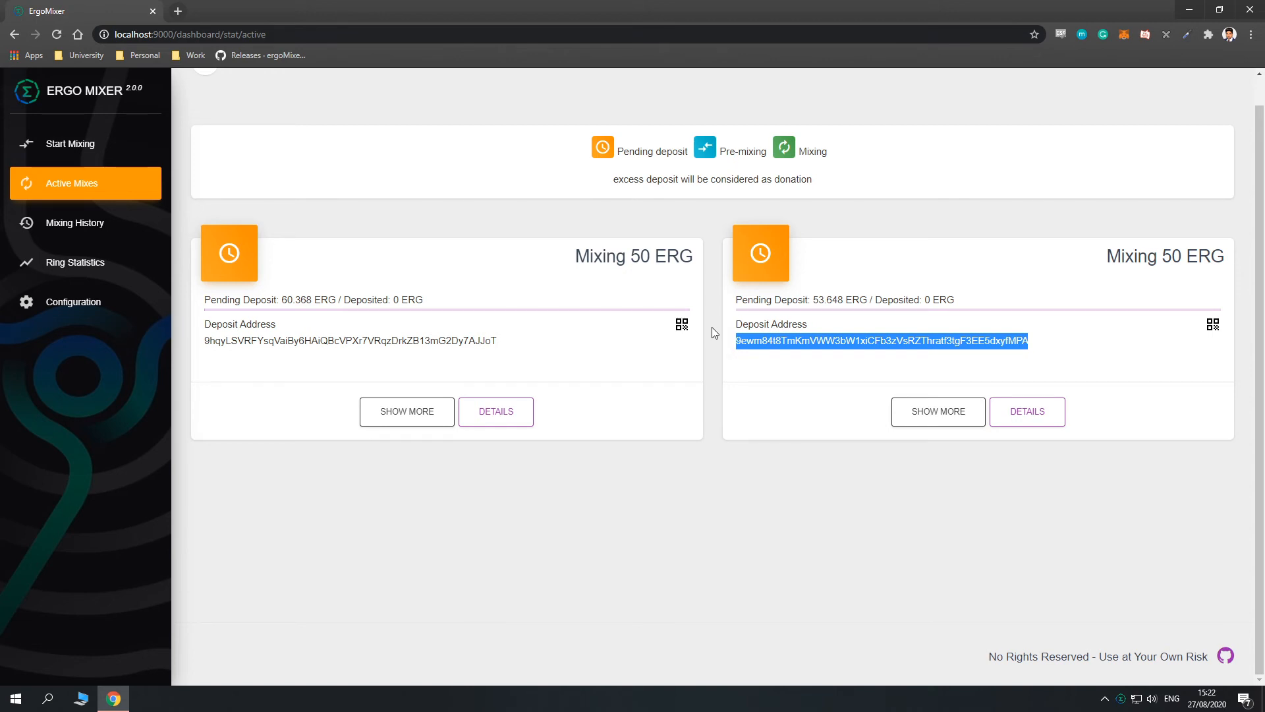
pyautogui.hotkey('ctrl', 'c')
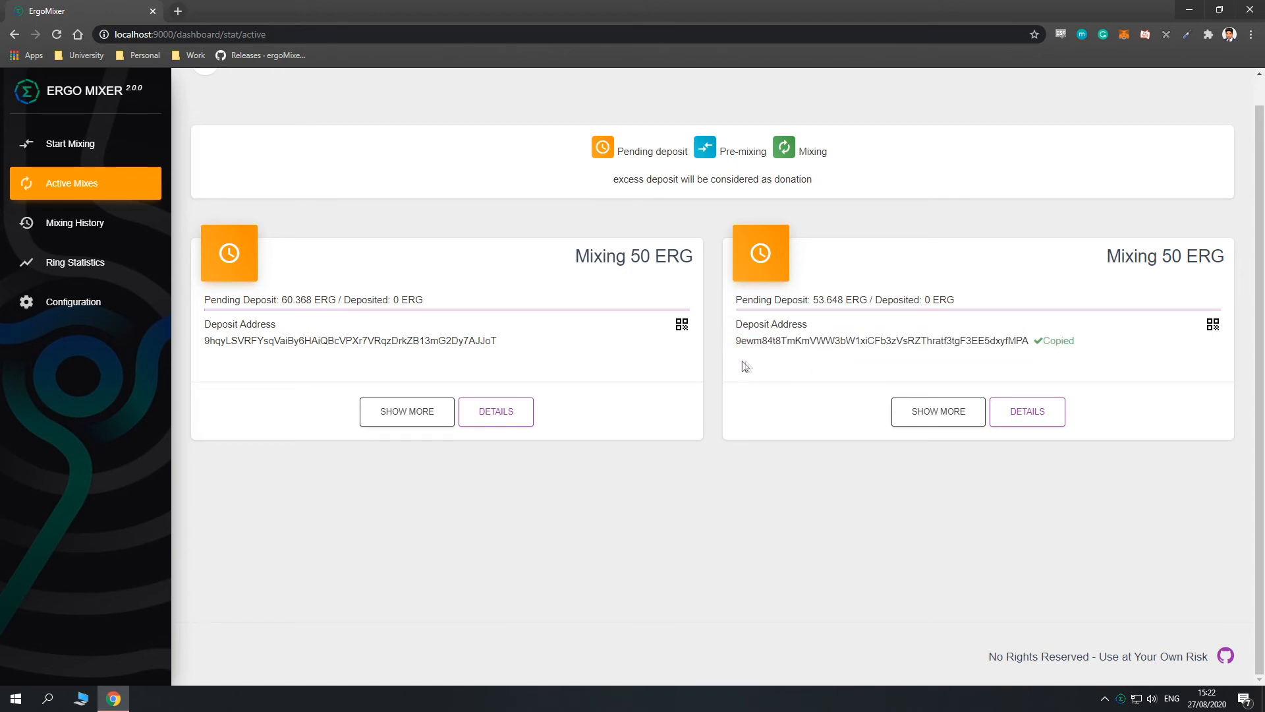
pyautogui.moveTo(736, 340); pyautogui.dragTo(1027, 366)
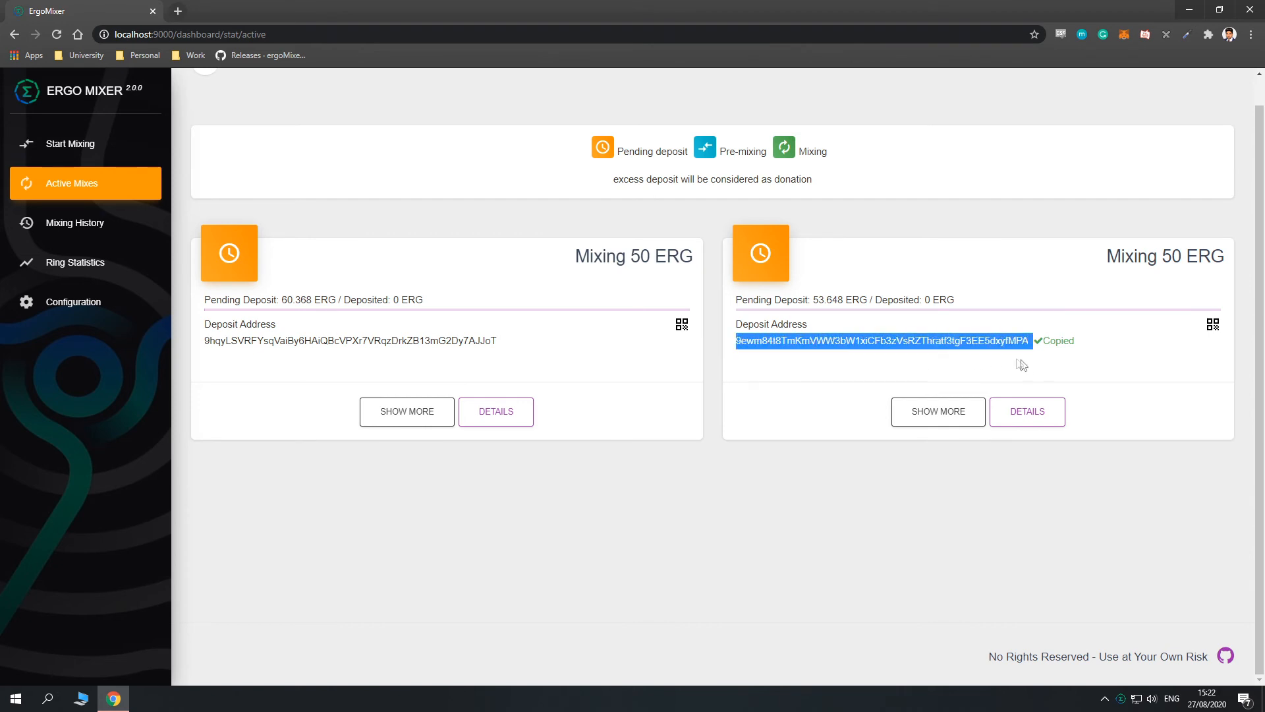
pyautogui.click(1027, 366)
pyautogui.moveTo(736, 340); pyautogui.dragTo(1022, 353)
pyautogui.hotkey('ctrl', 'c')
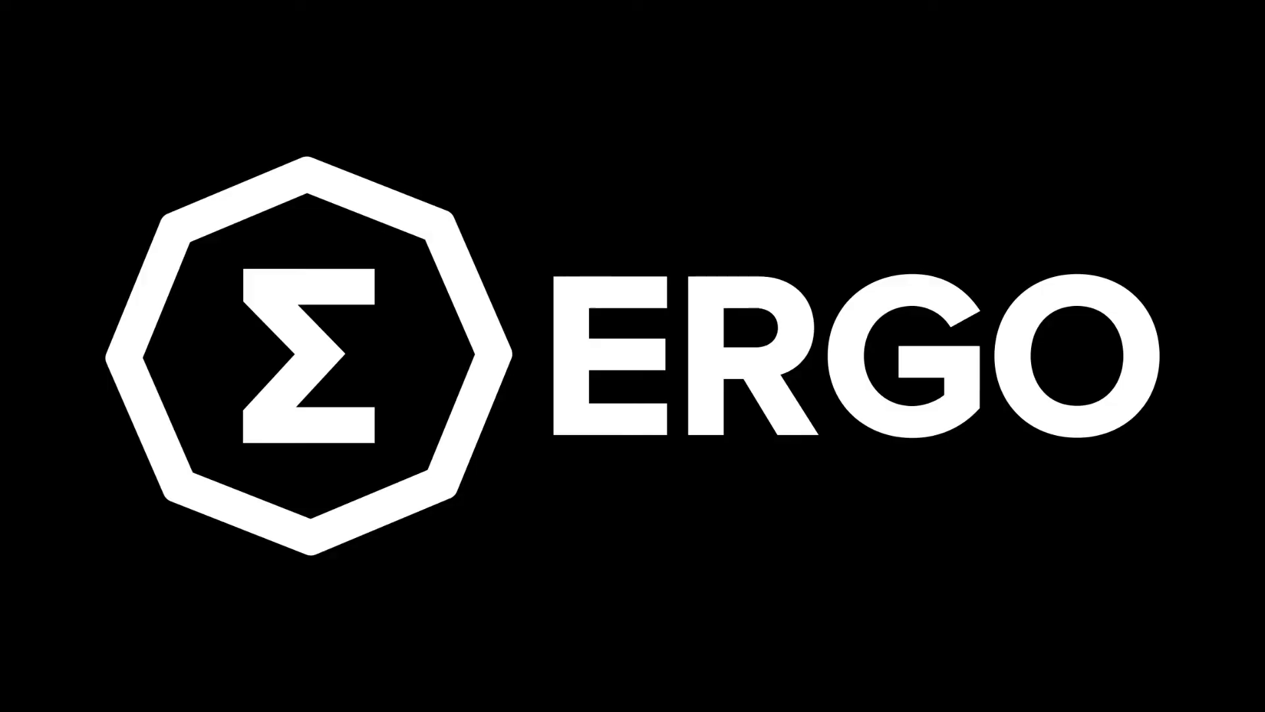